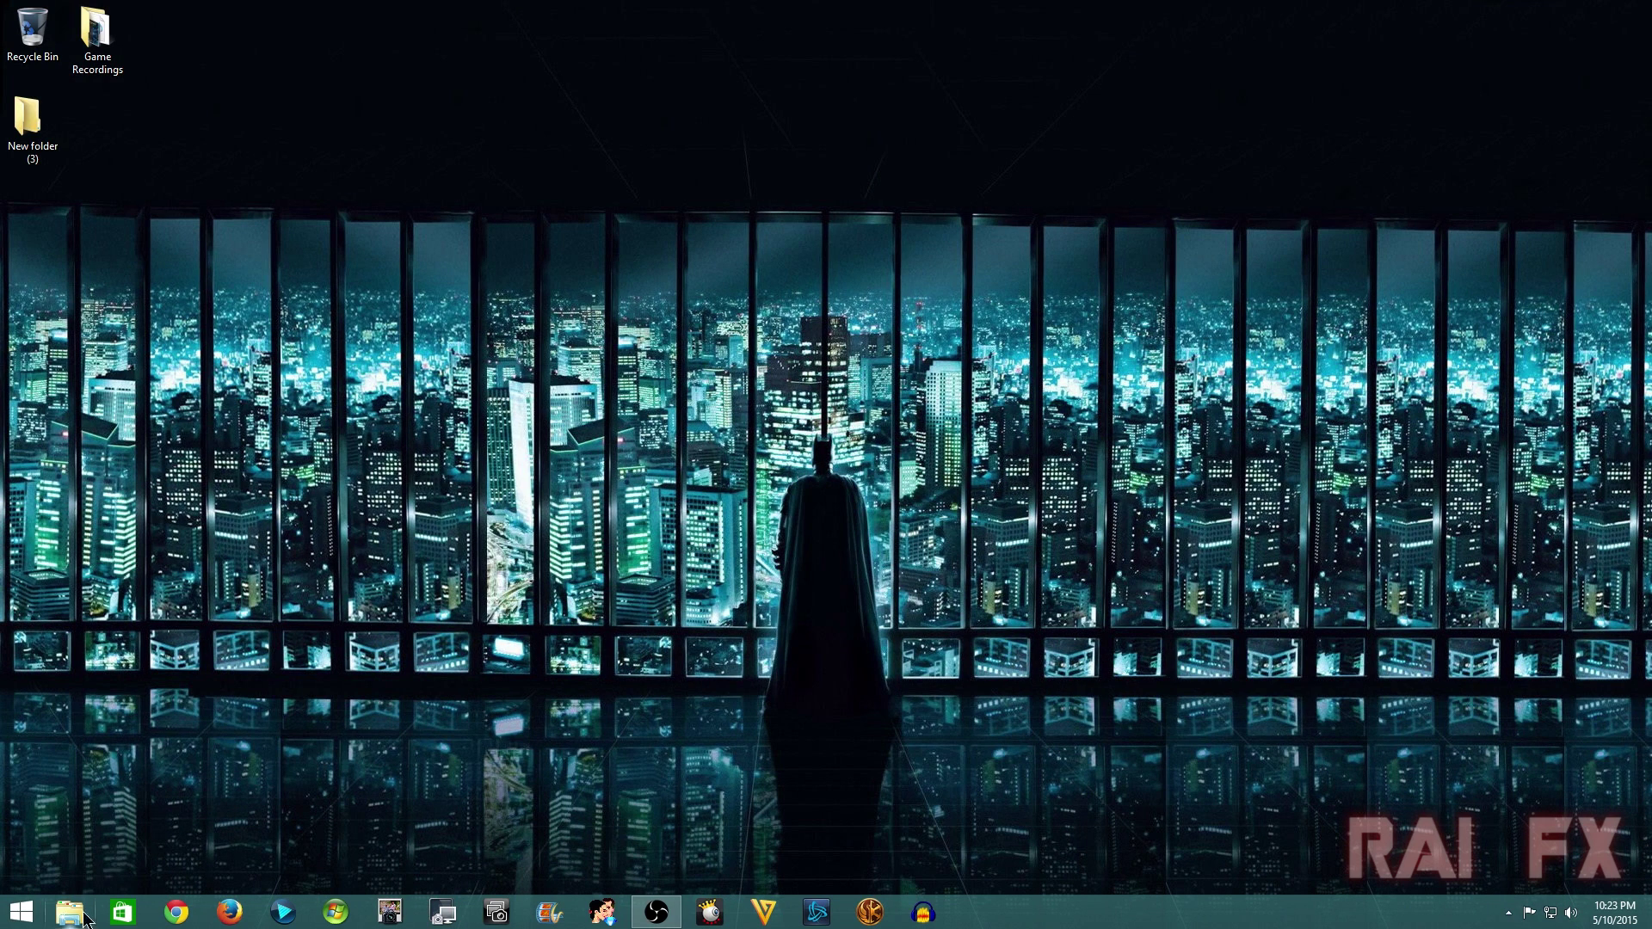
# Check the drives listed in This PC, then close the window
pyautogui.click(69, 912)
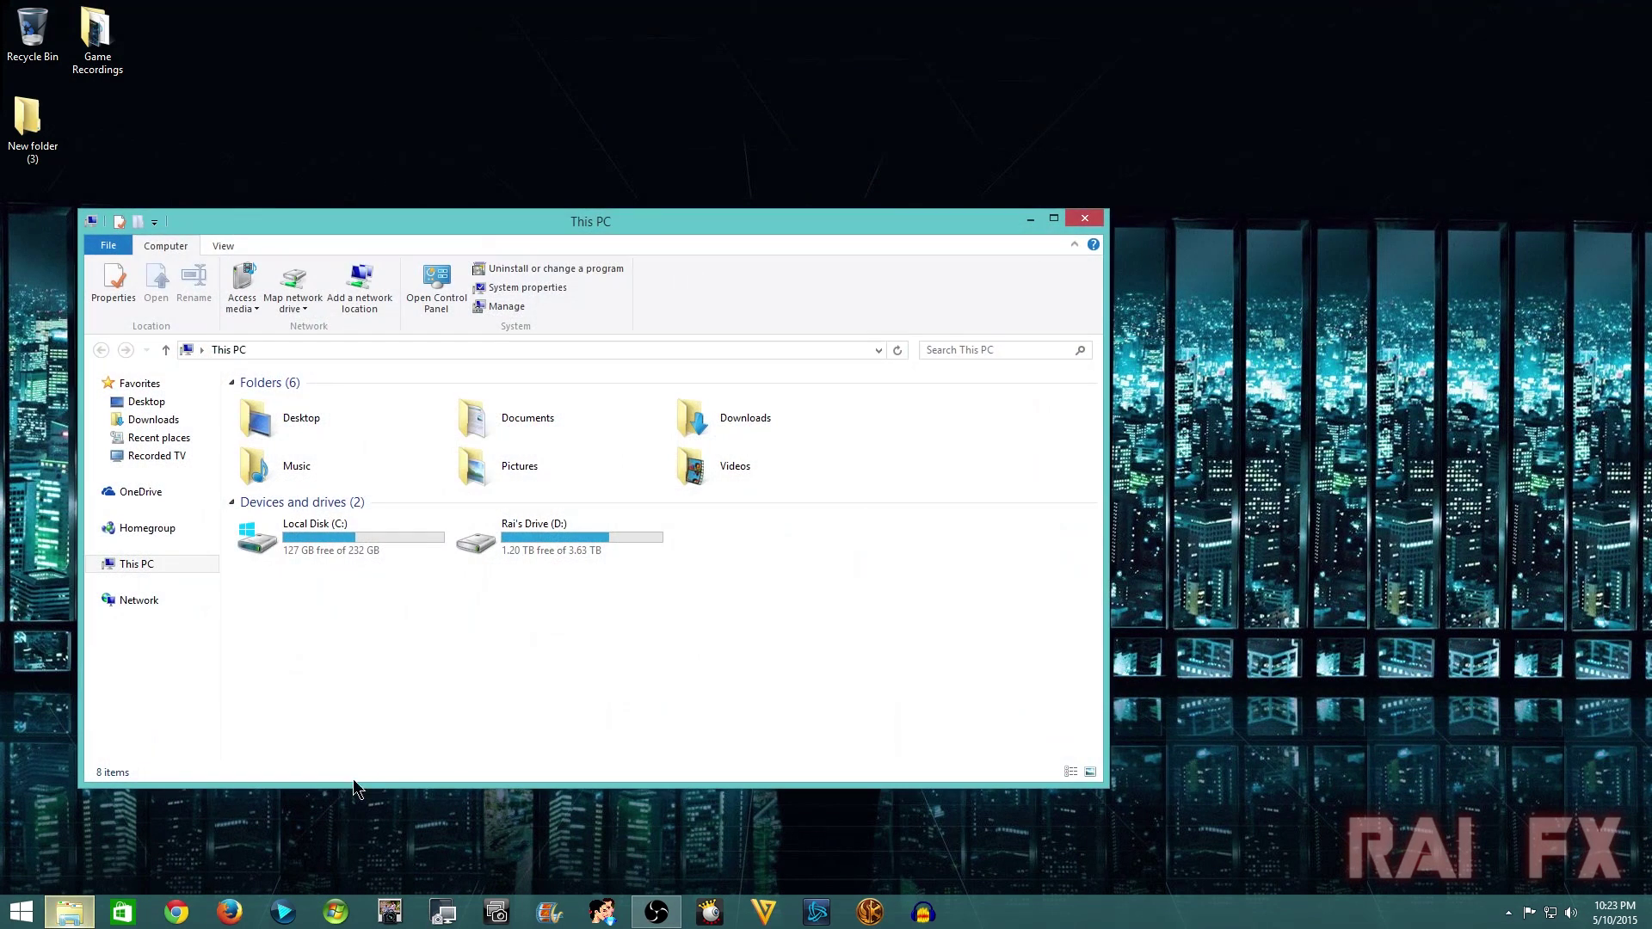
pyautogui.rightClick(816, 552)
pyautogui.click(745, 565)
pyautogui.click(1082, 221)
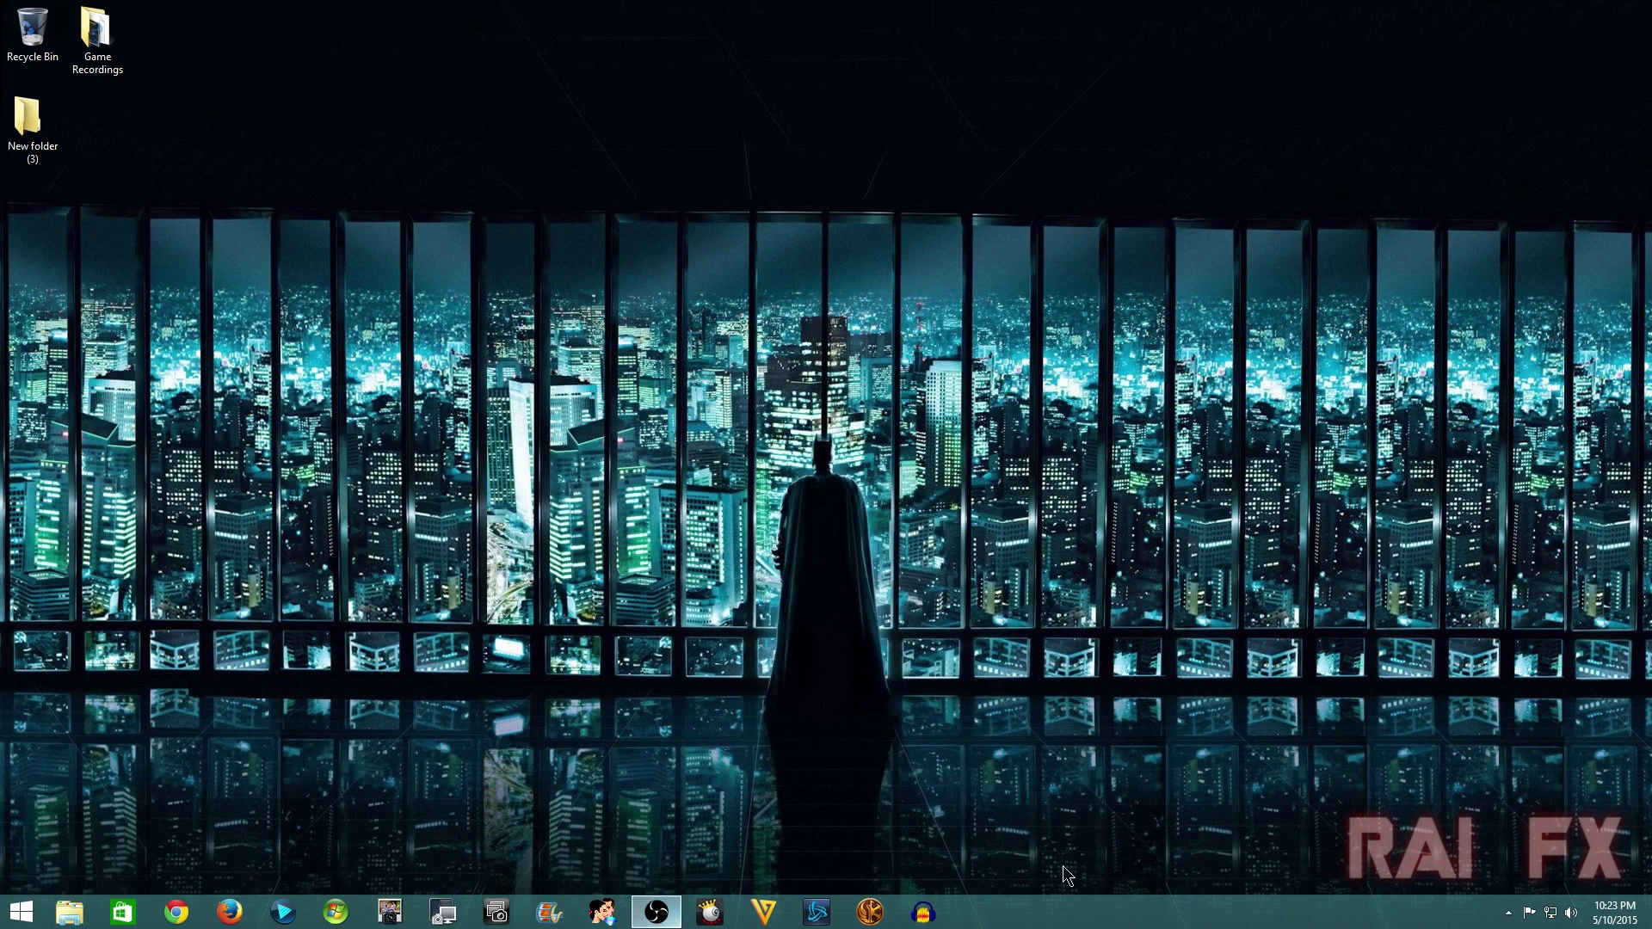
# Search Windows for 'disk man' and launch 'Create and format hard disk partitions'
pyautogui.moveTo(1650, 927)
pyautogui.click(1617, 420)
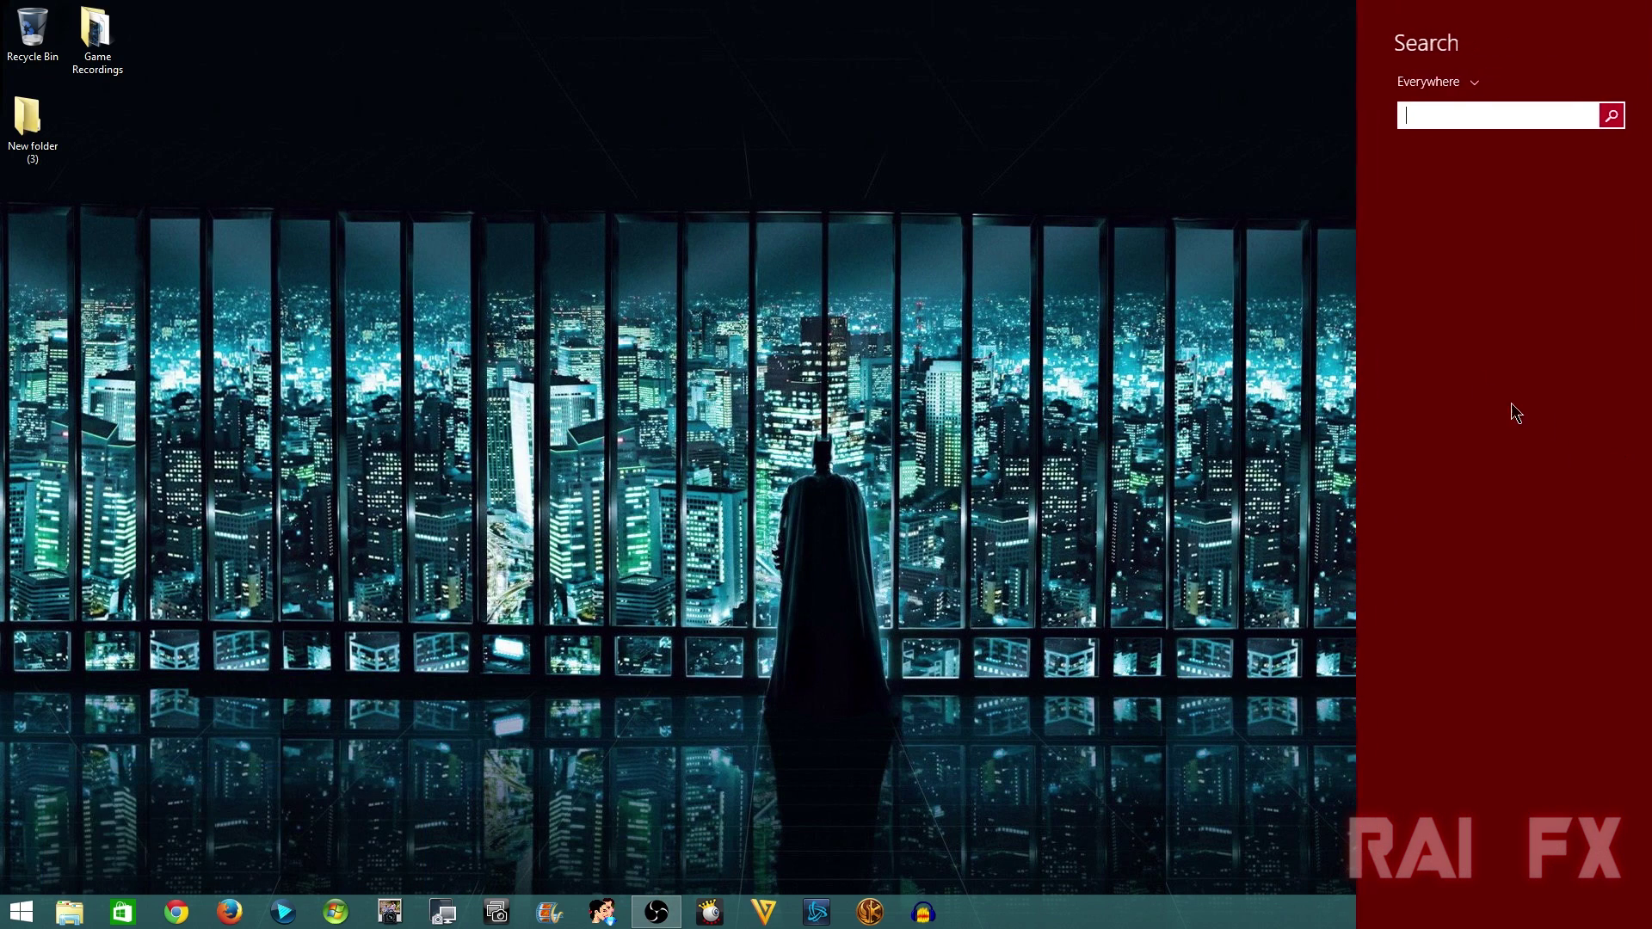
pyautogui.write('dis')
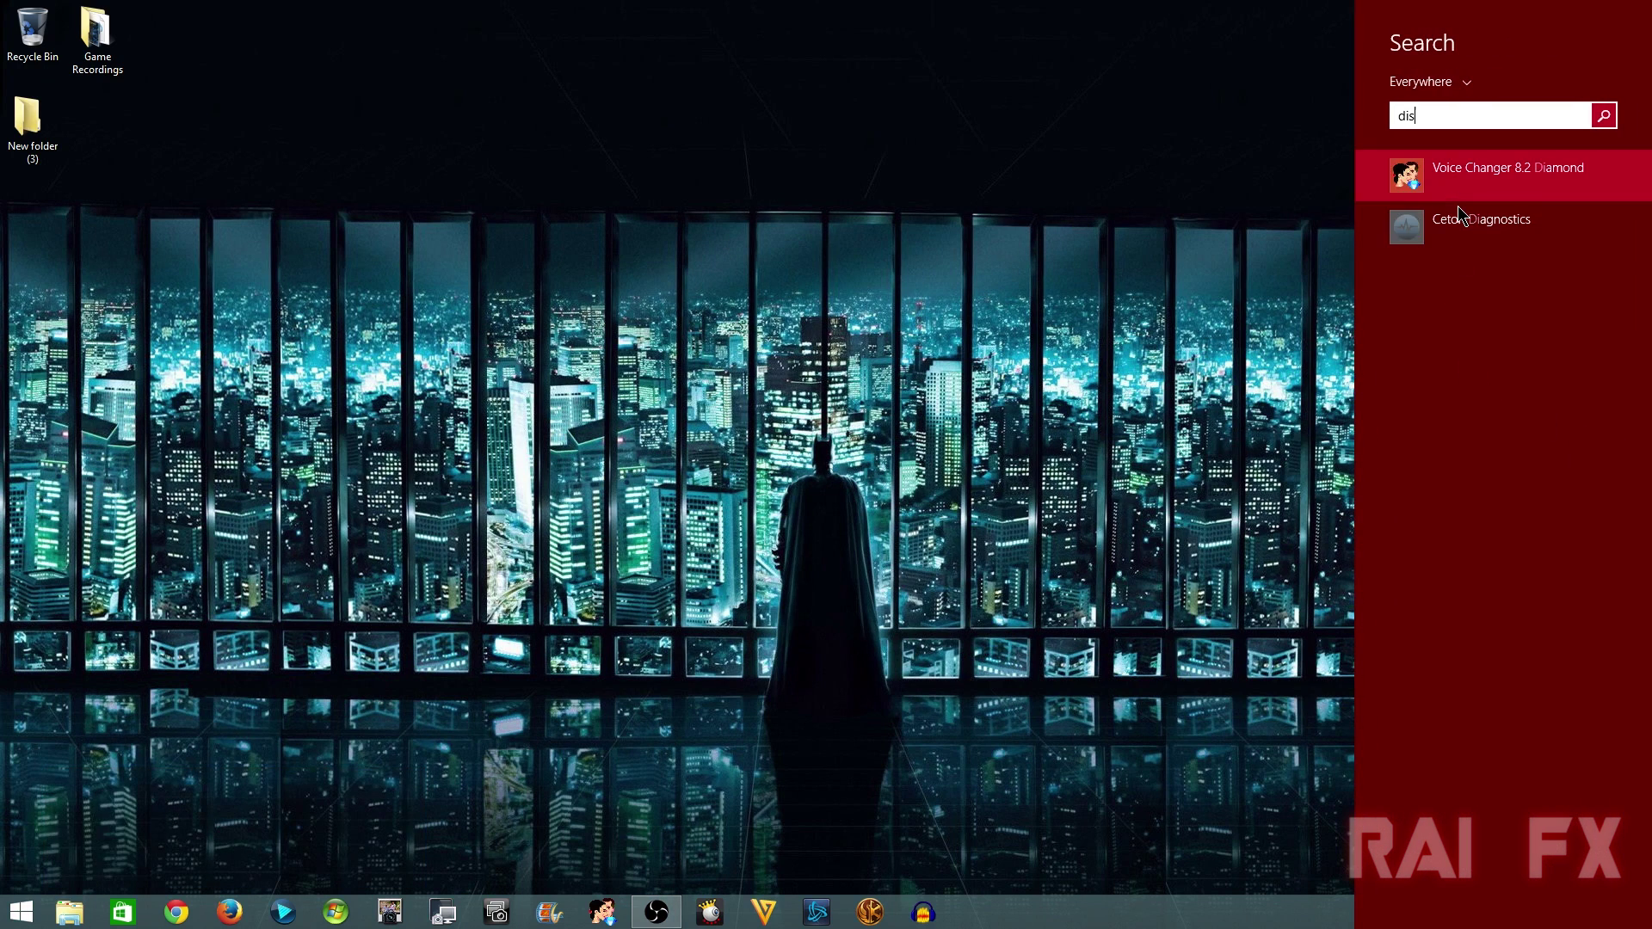
pyautogui.write('k man')
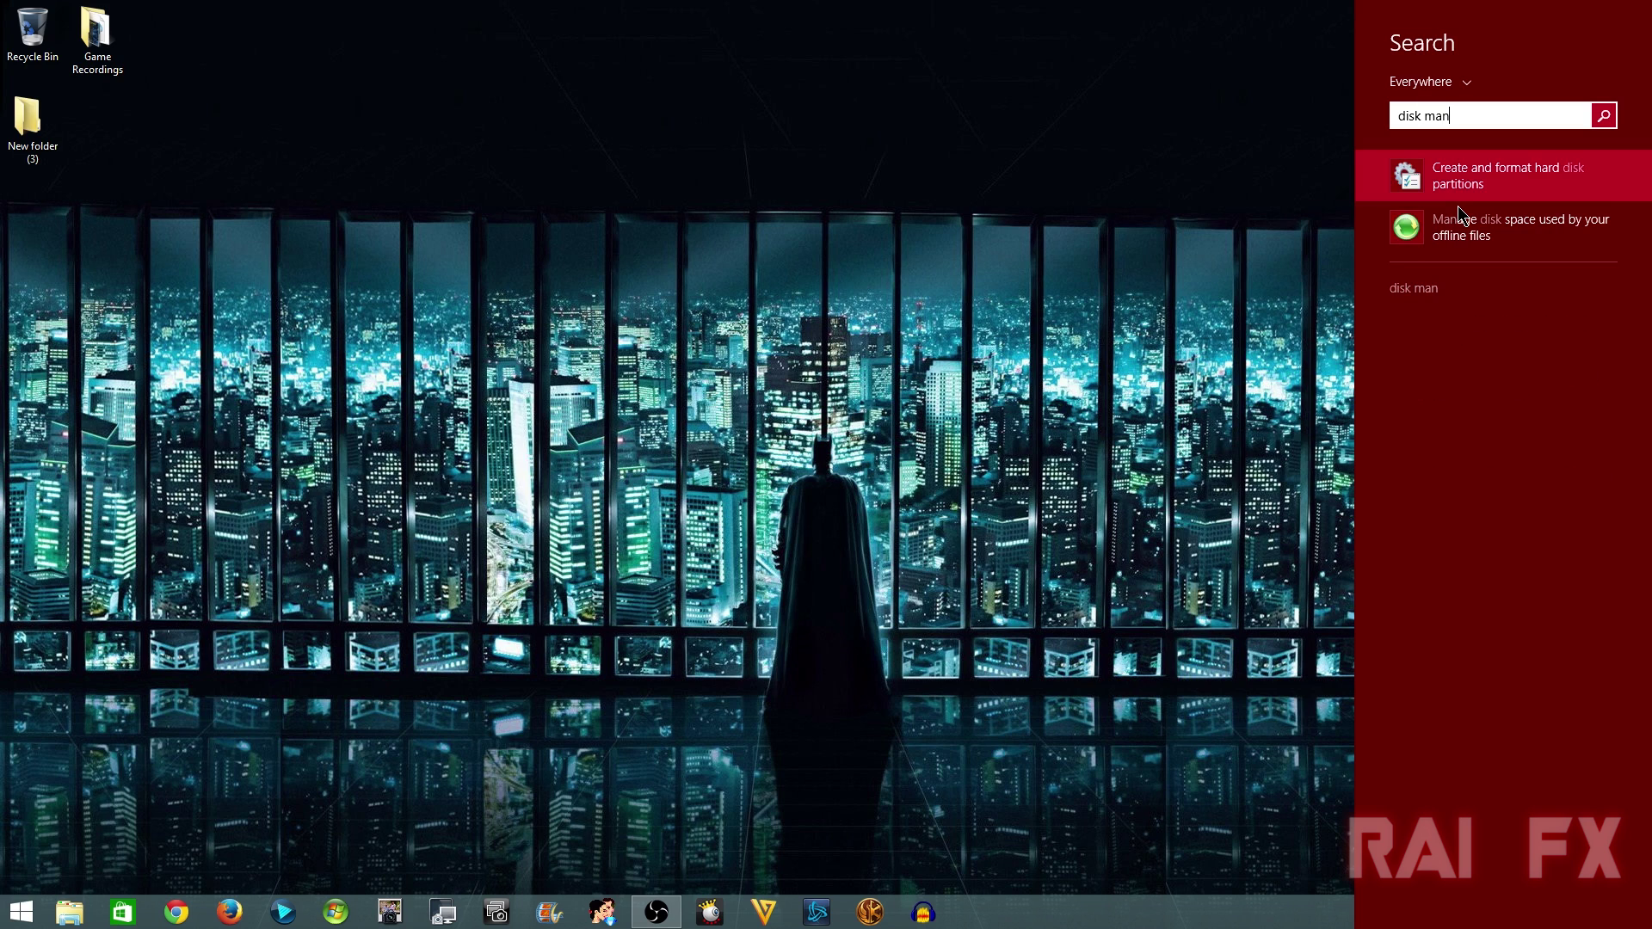
pyautogui.click(1458, 183)
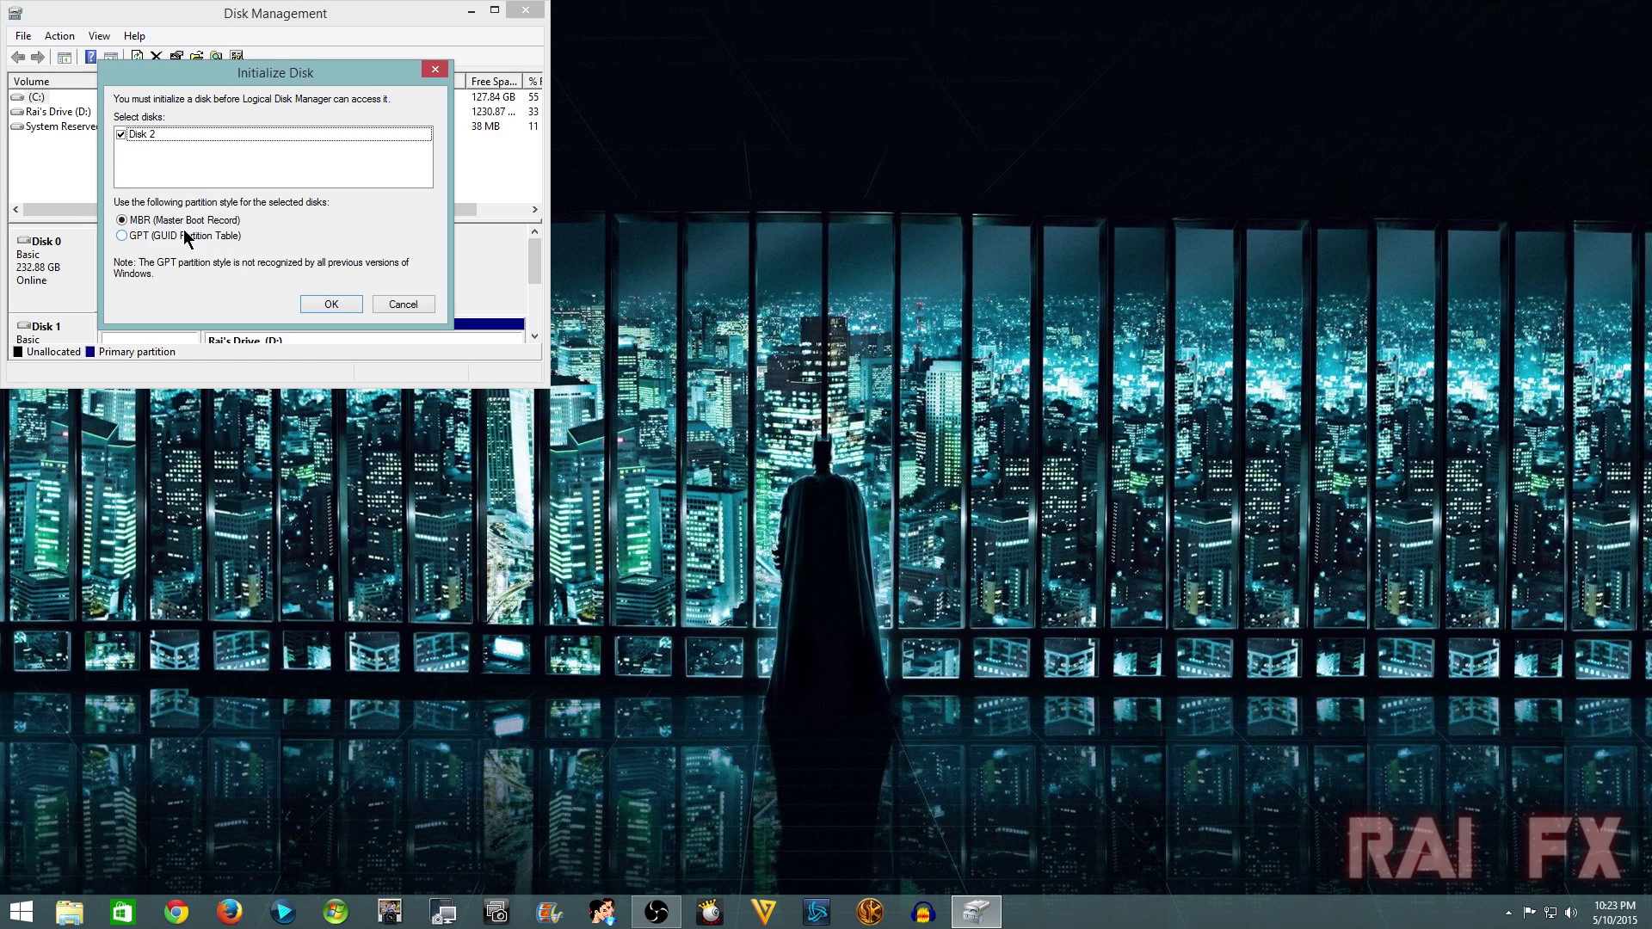
# Initialize Disk 2 as MBR, confirm it shows 931.51 GB unallocated, then close Disk Management
pyautogui.click(330, 305)
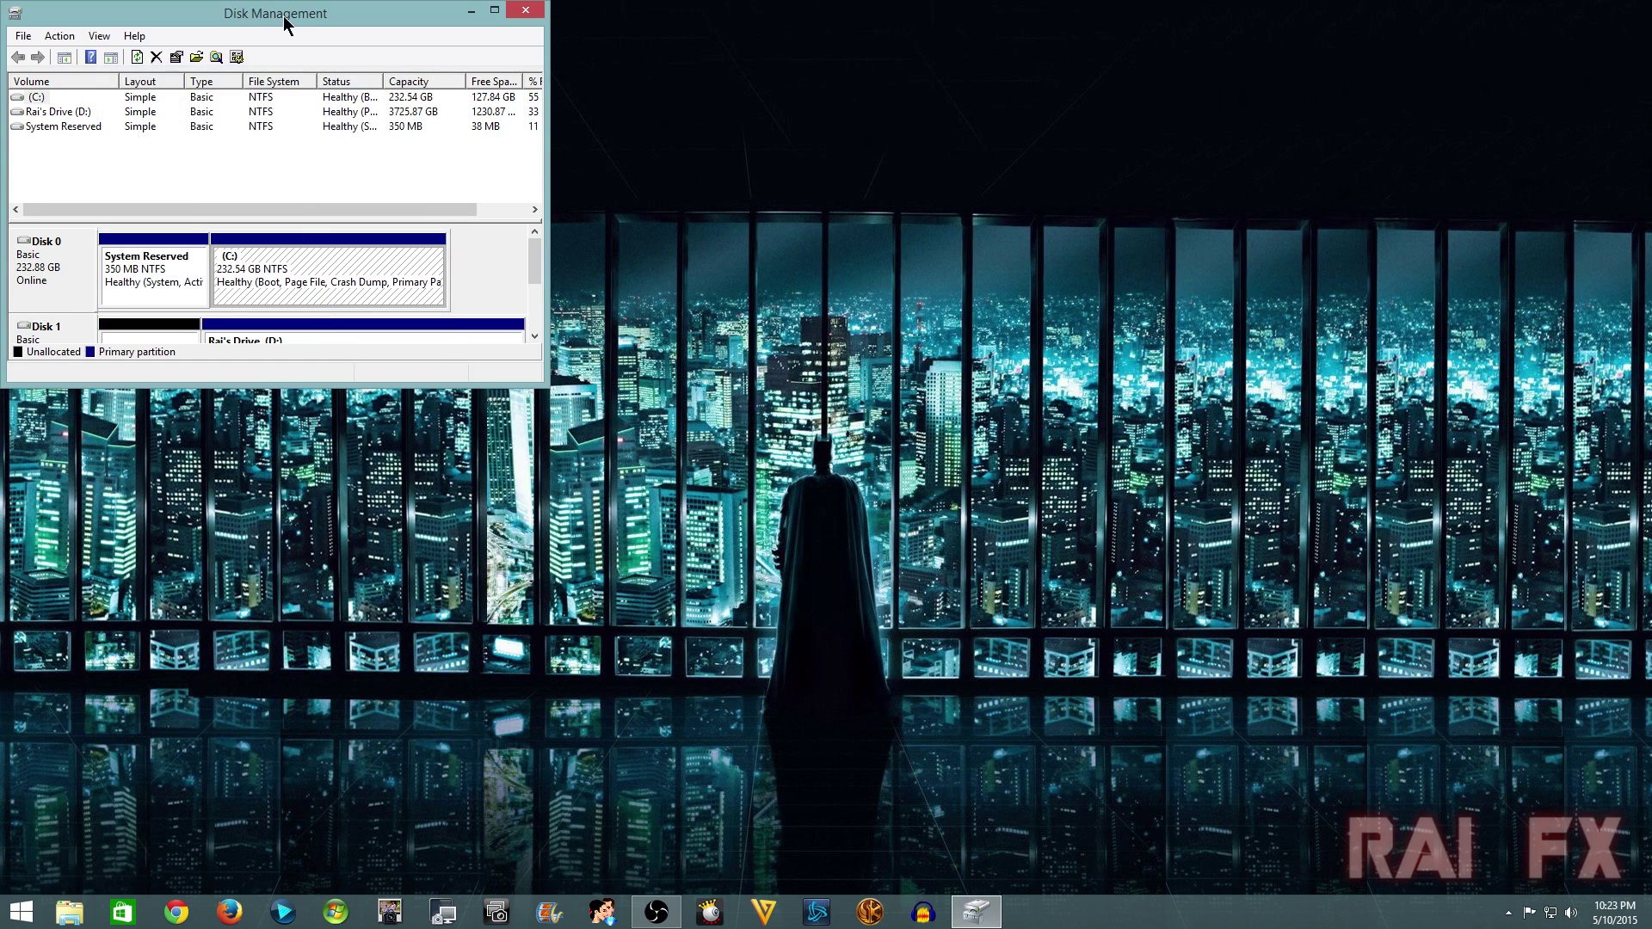
pyautogui.moveTo(285, 22); pyautogui.dragTo(502, 118)
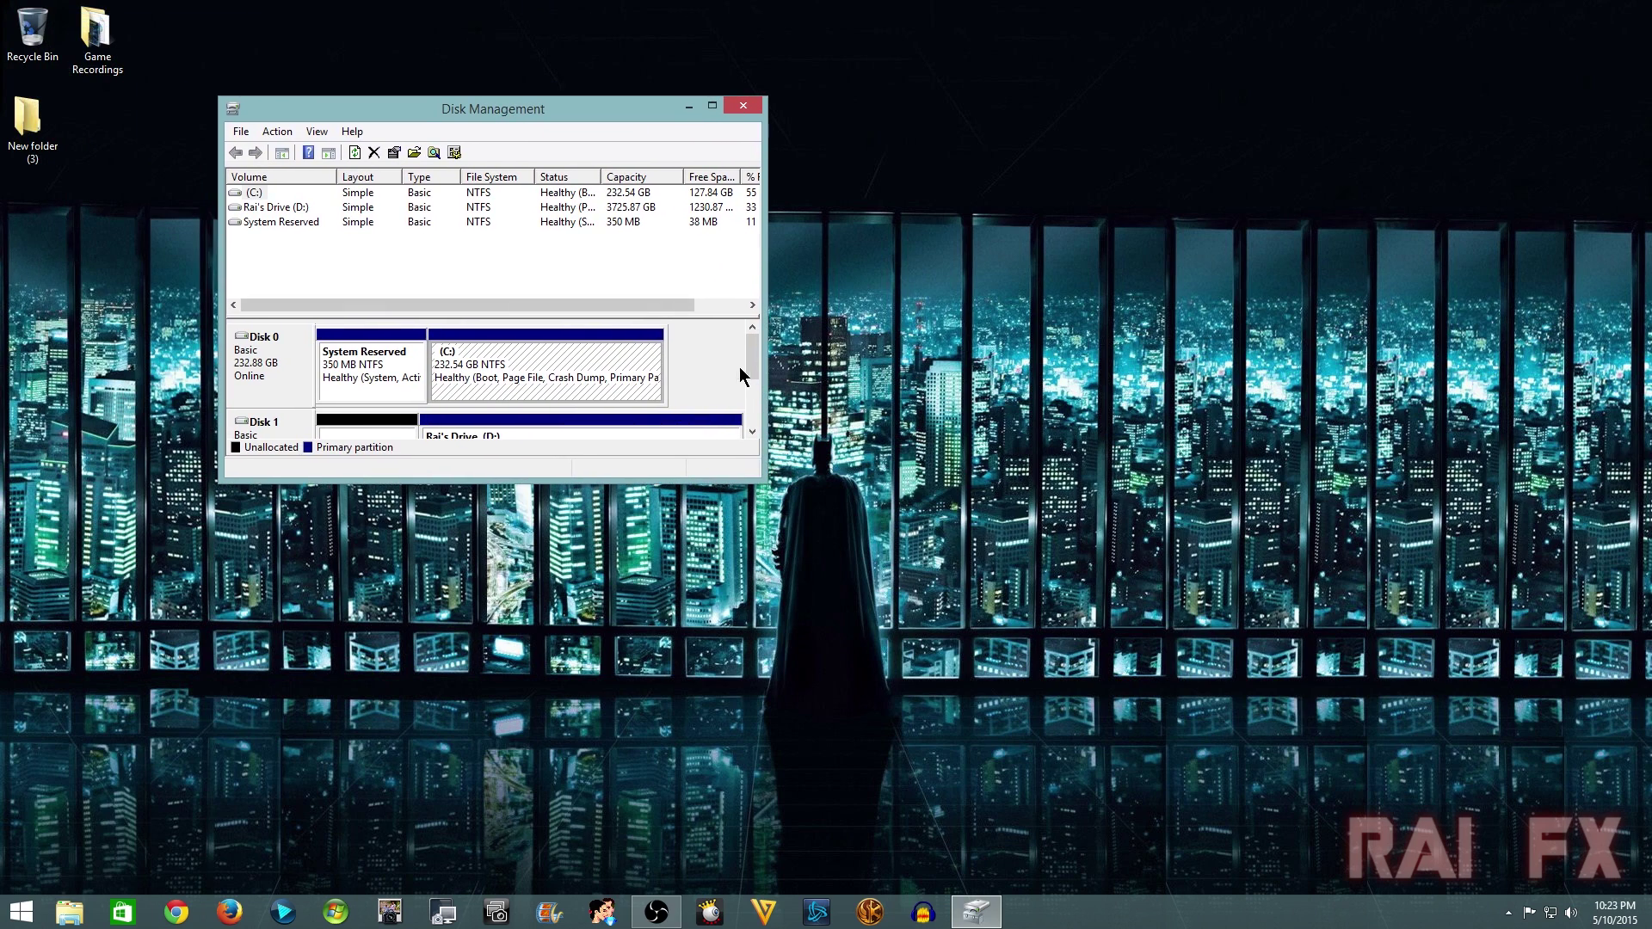
pyautogui.moveTo(756, 363); pyautogui.dragTo(762, 407)
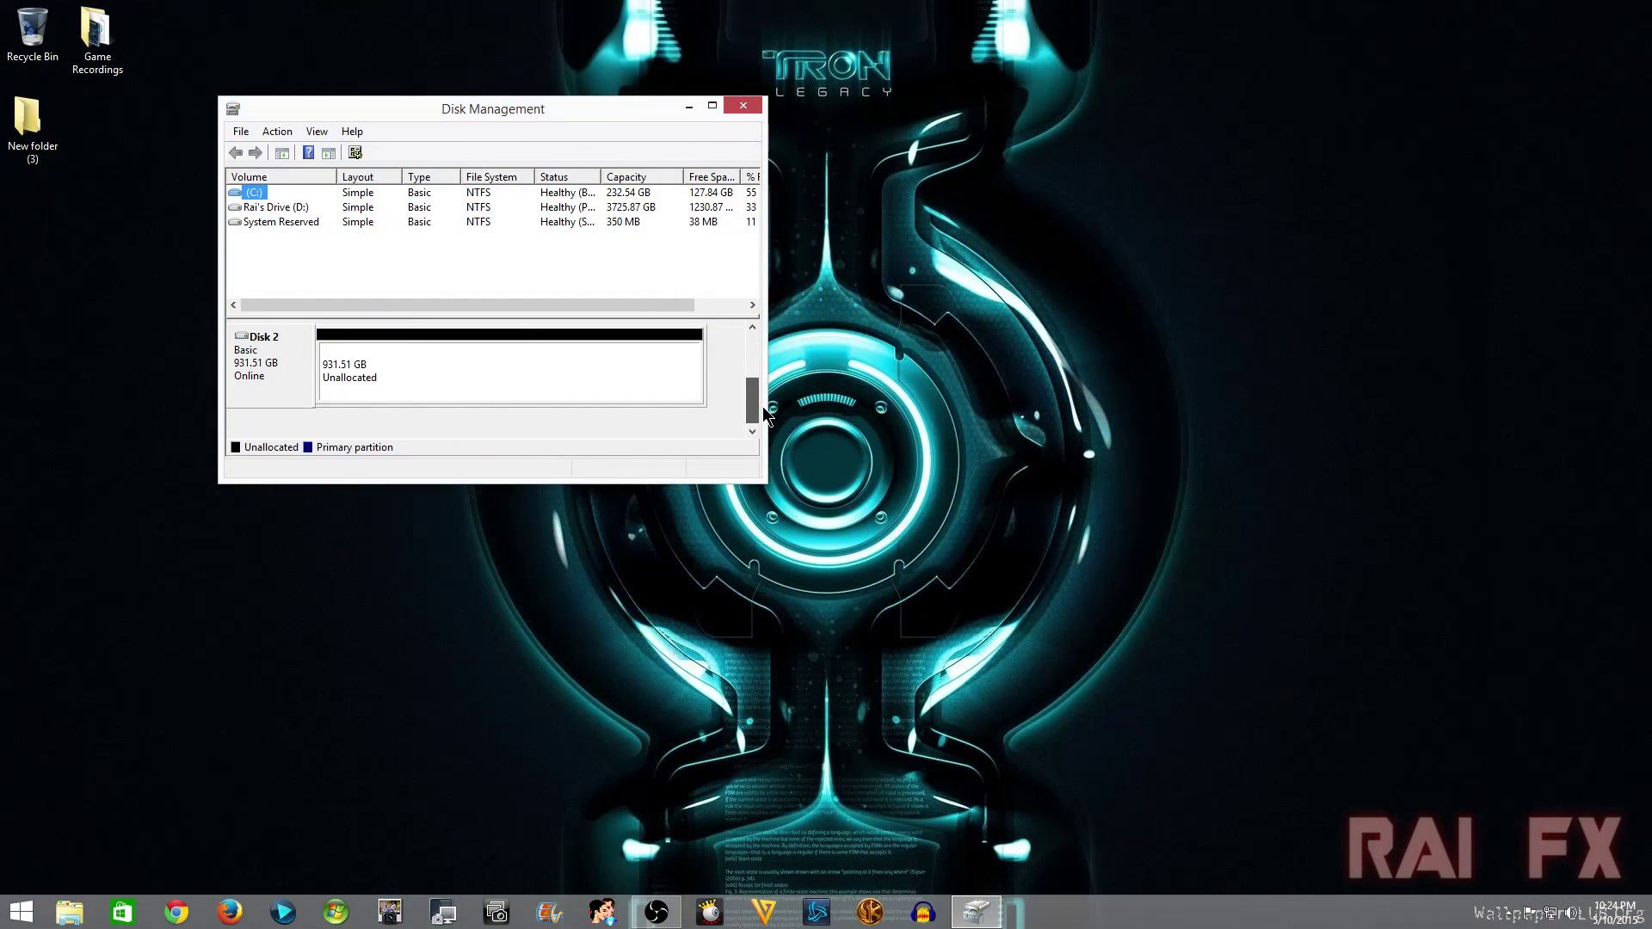
pyautogui.click(752, 325)
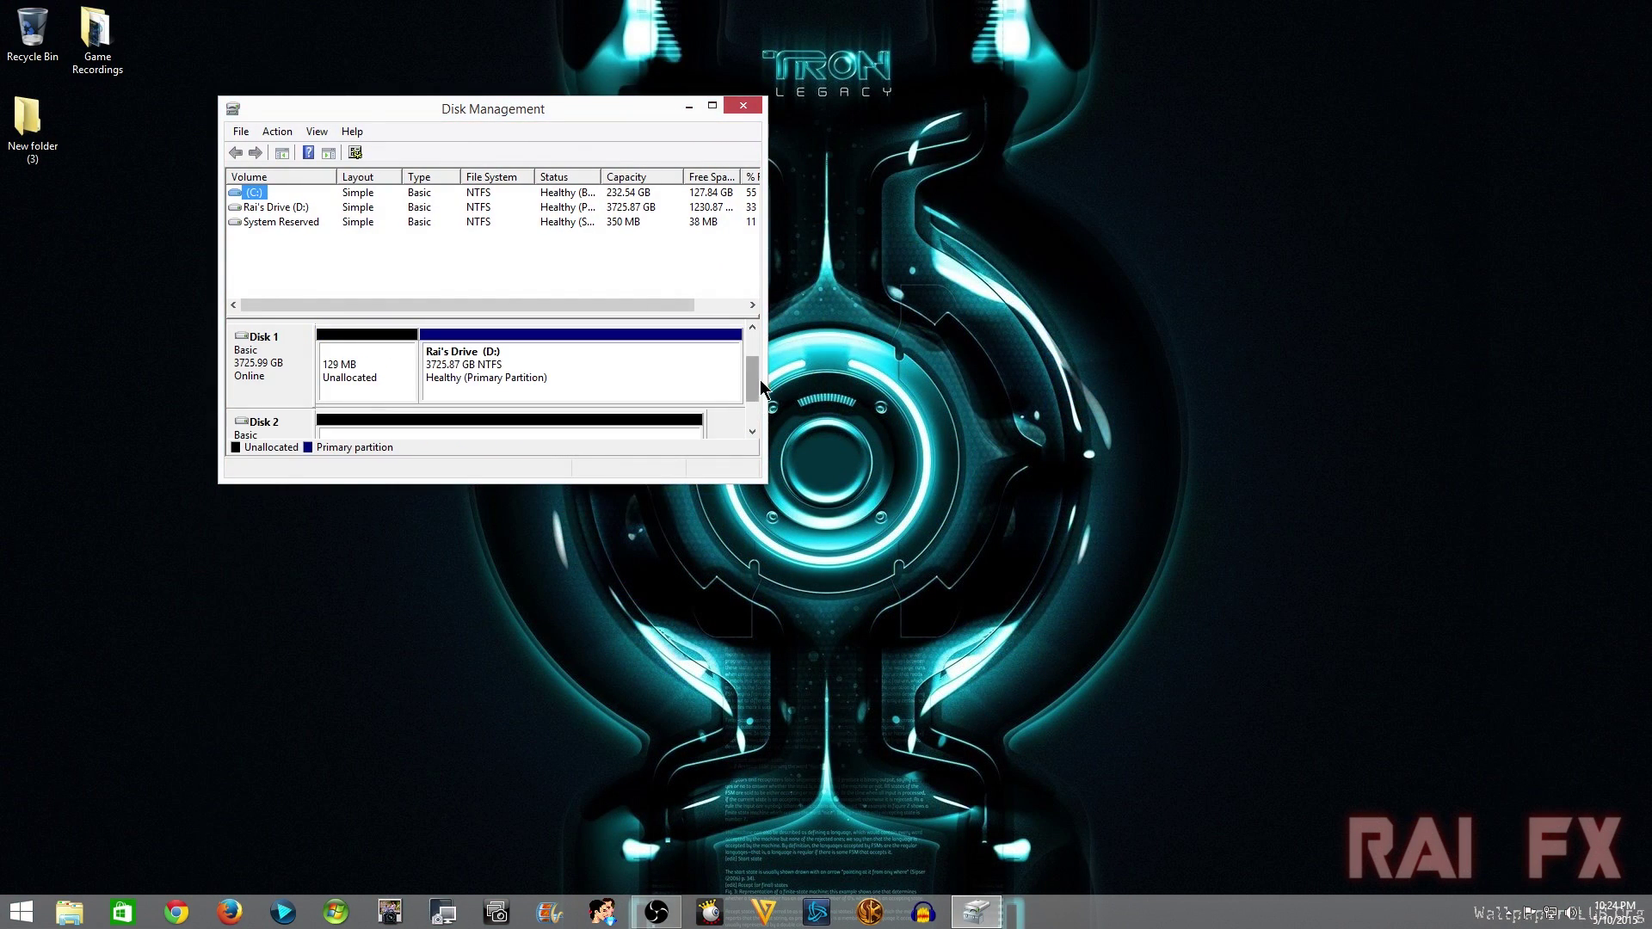
pyautogui.click(752, 432)
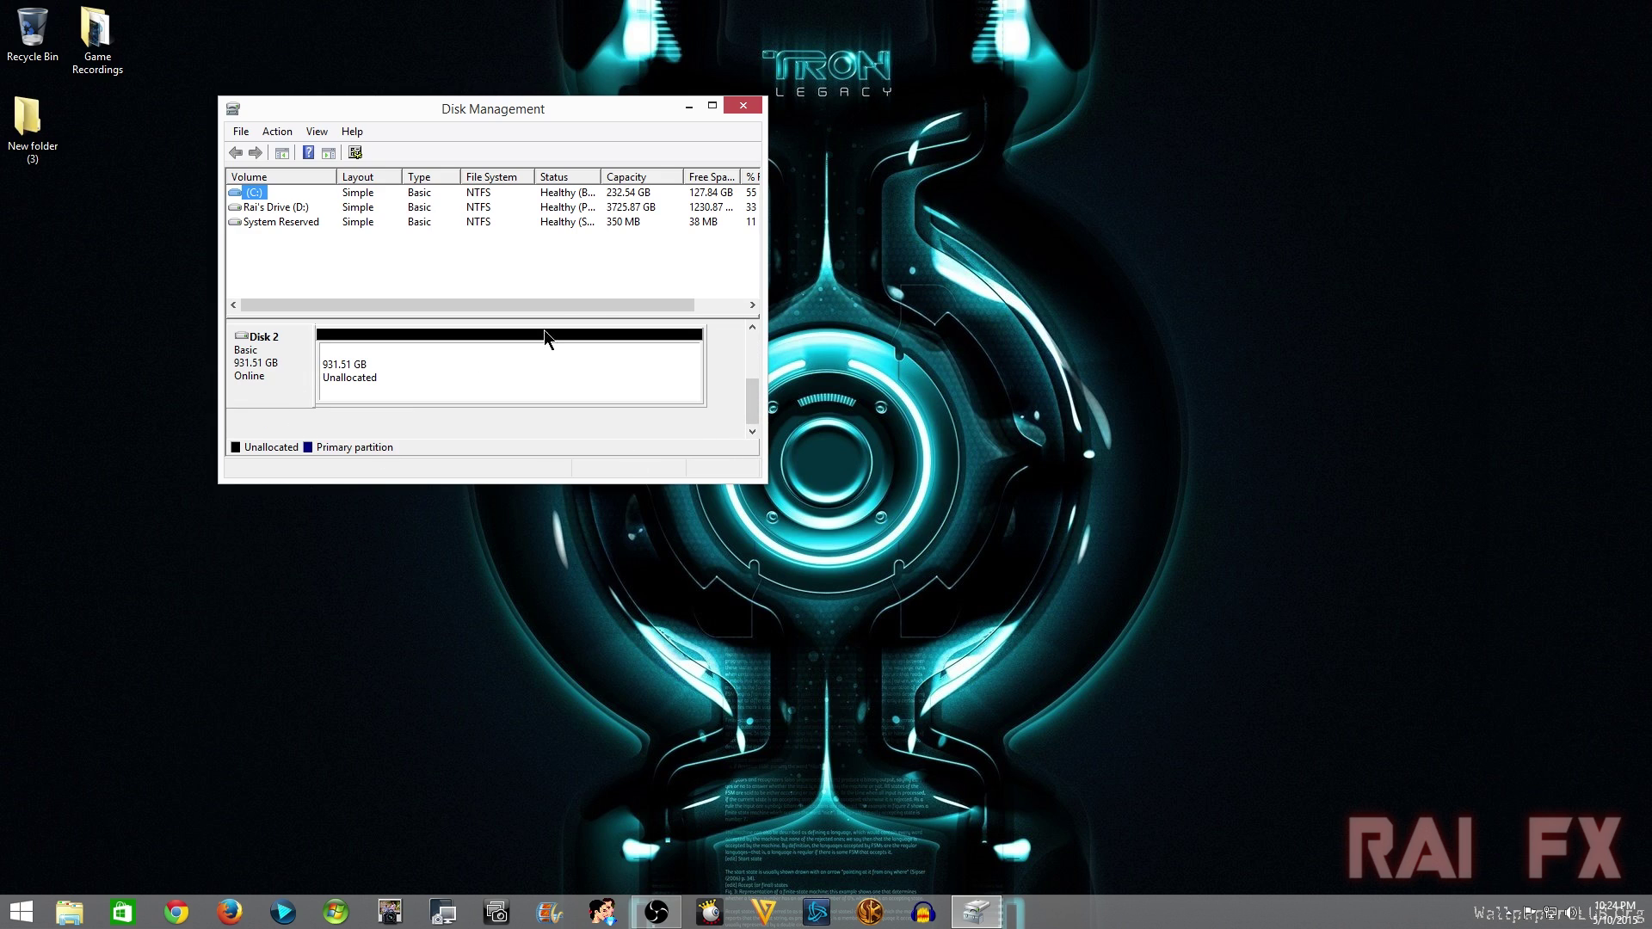
pyautogui.click(731, 103)
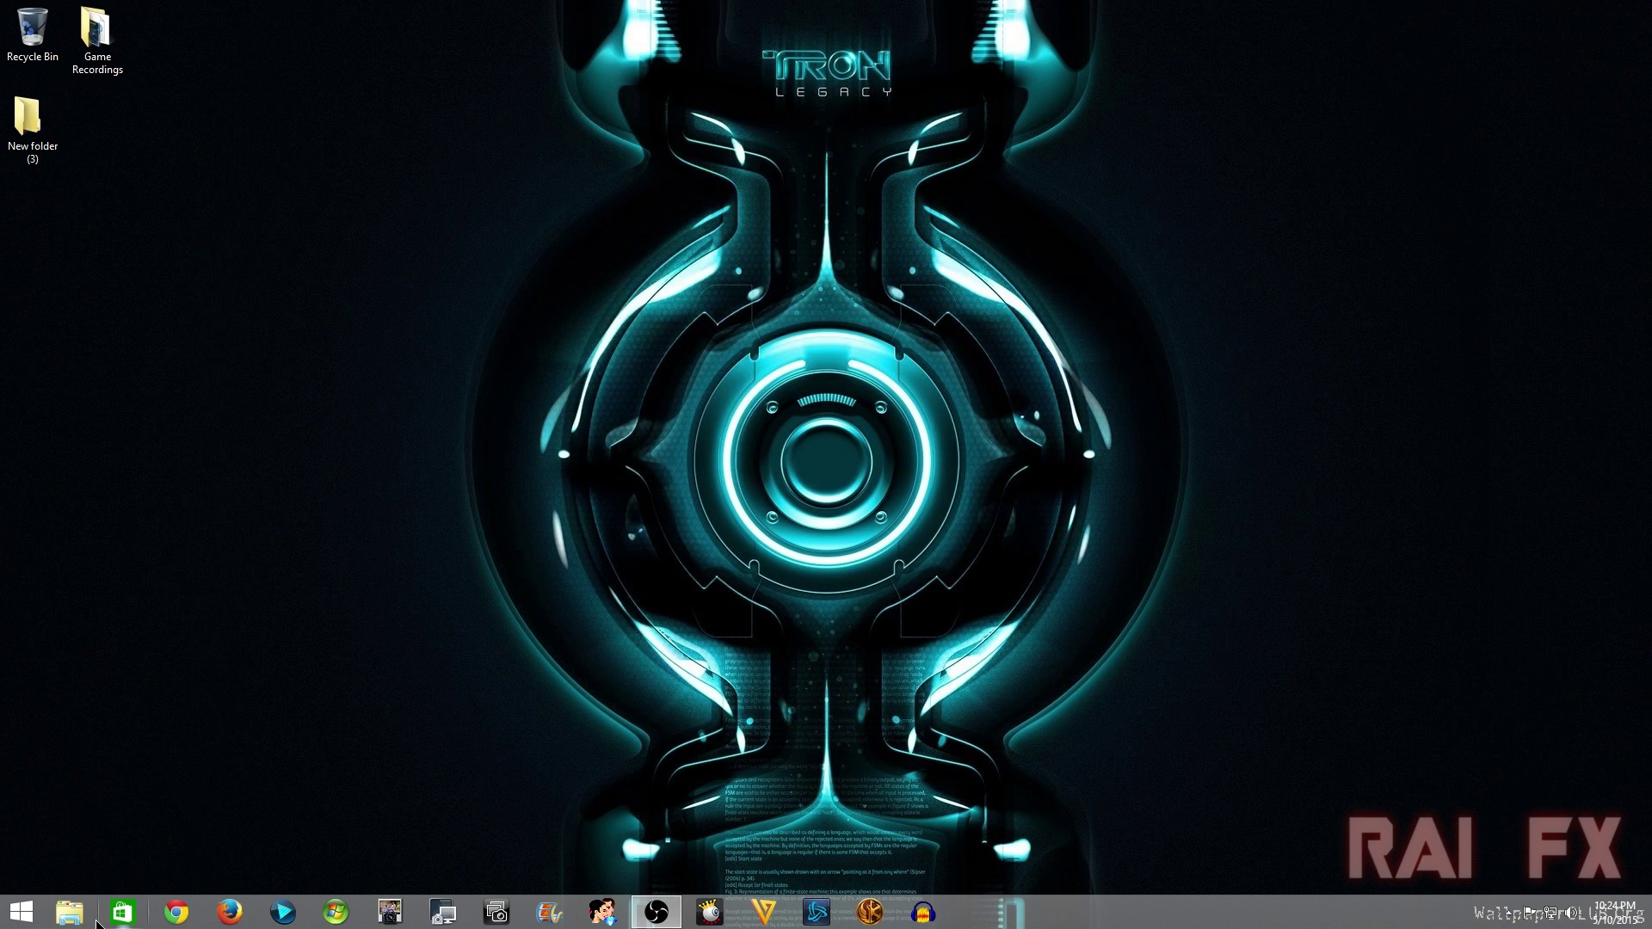
# Reach Disk Management through This PC, Control Panel and System and Security
pyautogui.click(86, 917)
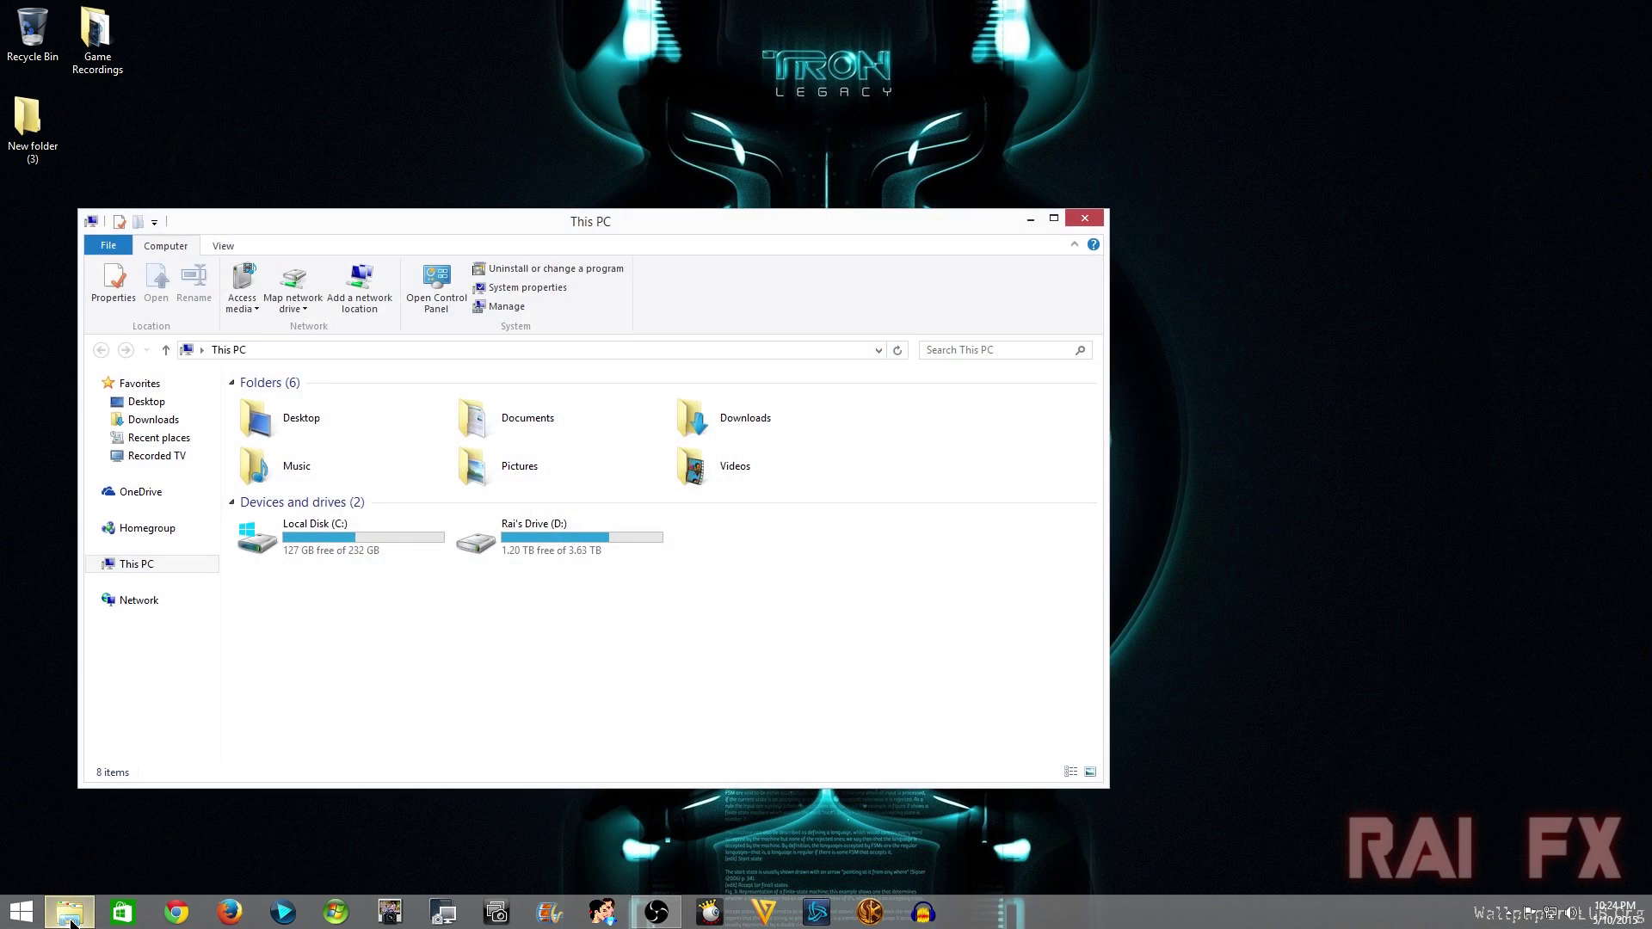
pyautogui.click(440, 294)
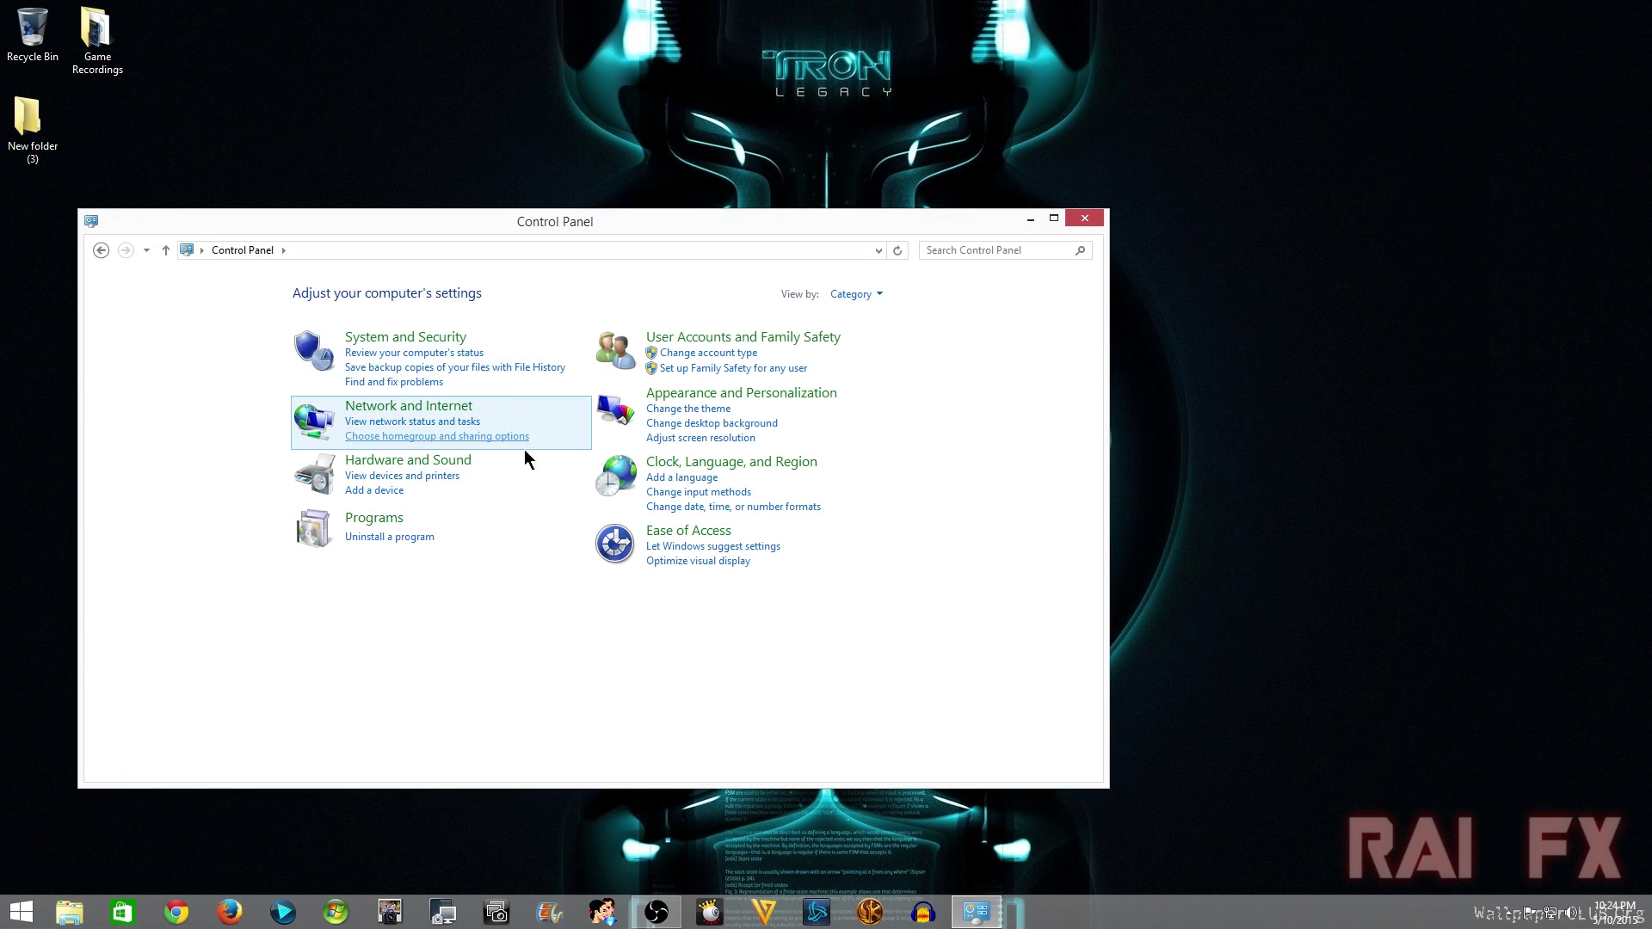
pyautogui.click(435, 469)
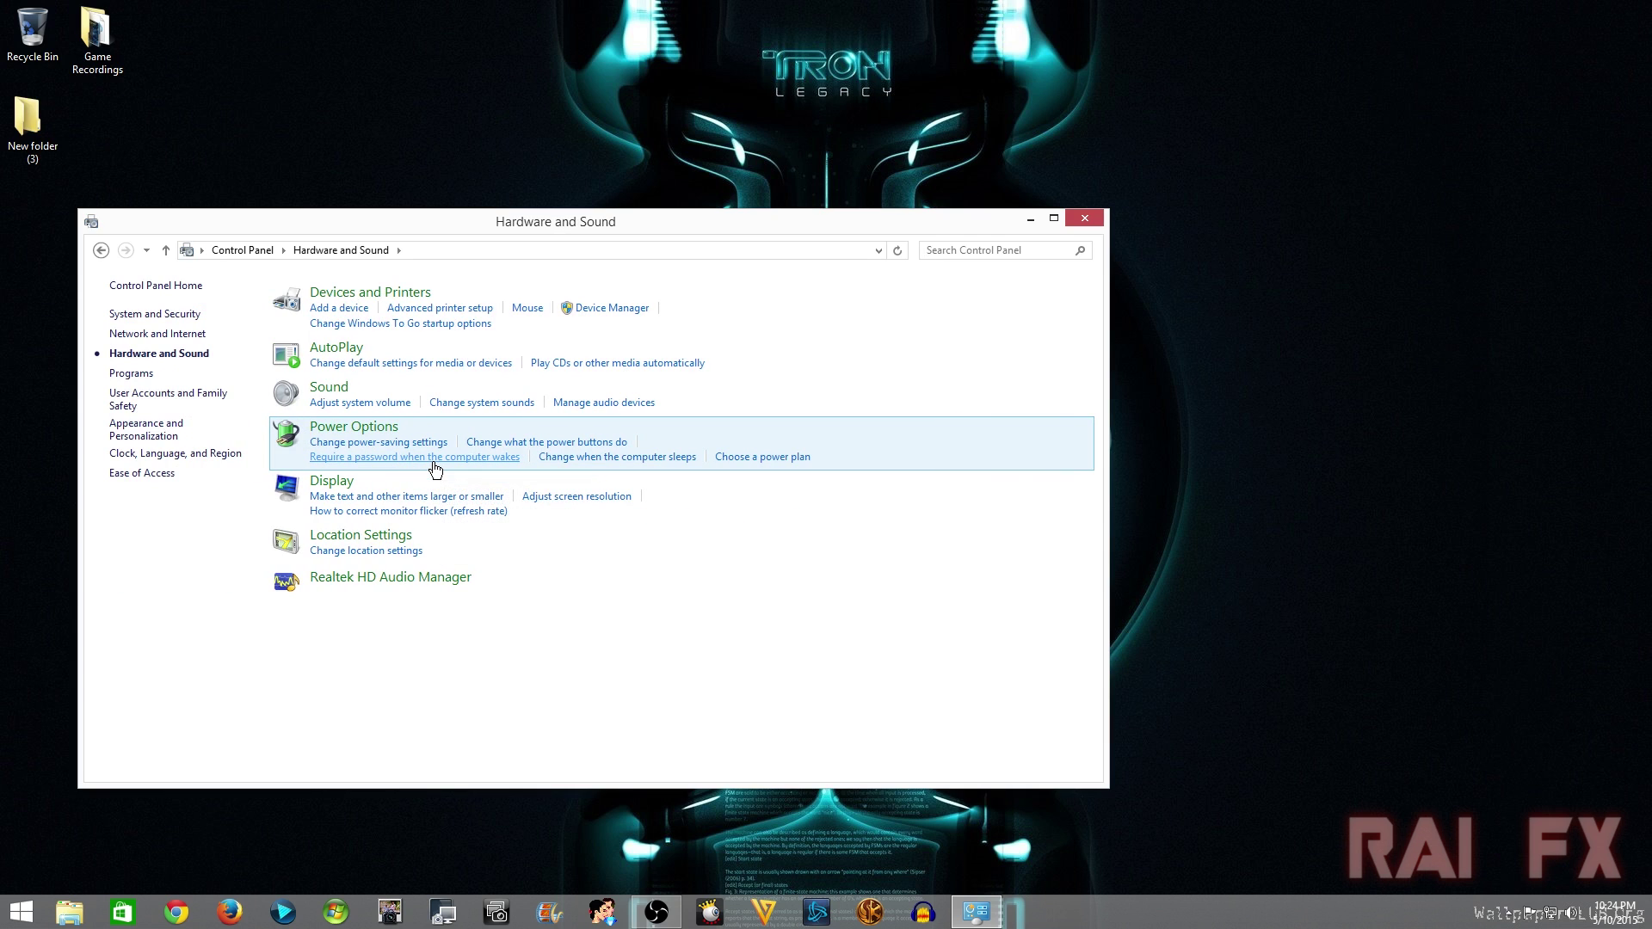
pyautogui.hotkey('alt', 'Left')
pyautogui.click(395, 341)
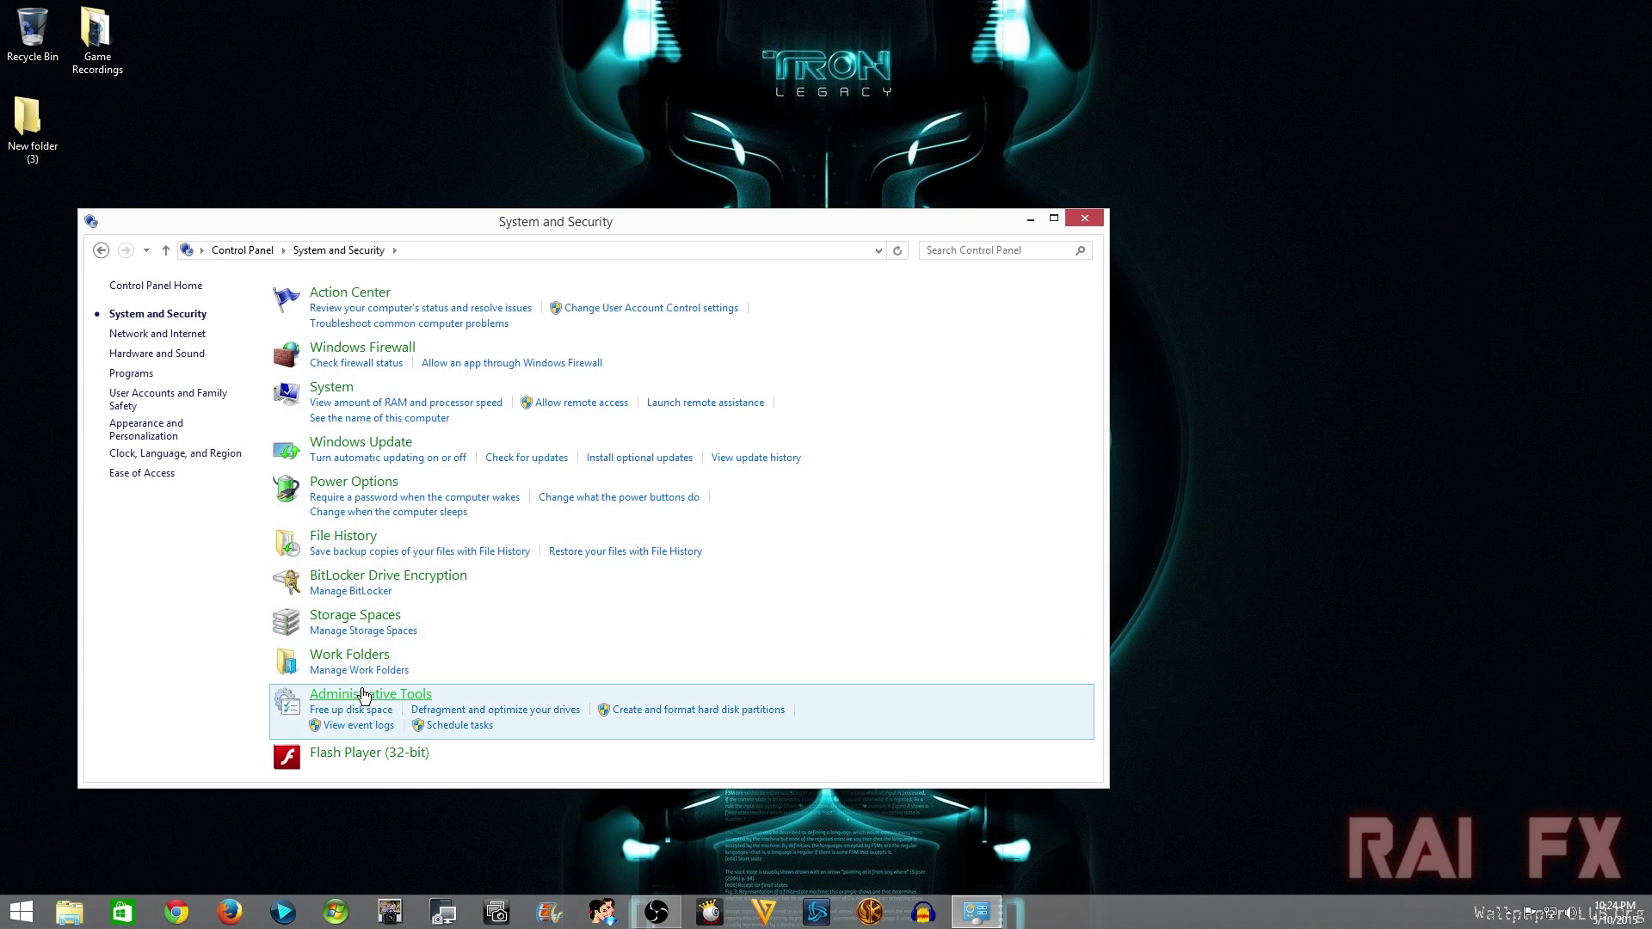
pyautogui.click(676, 714)
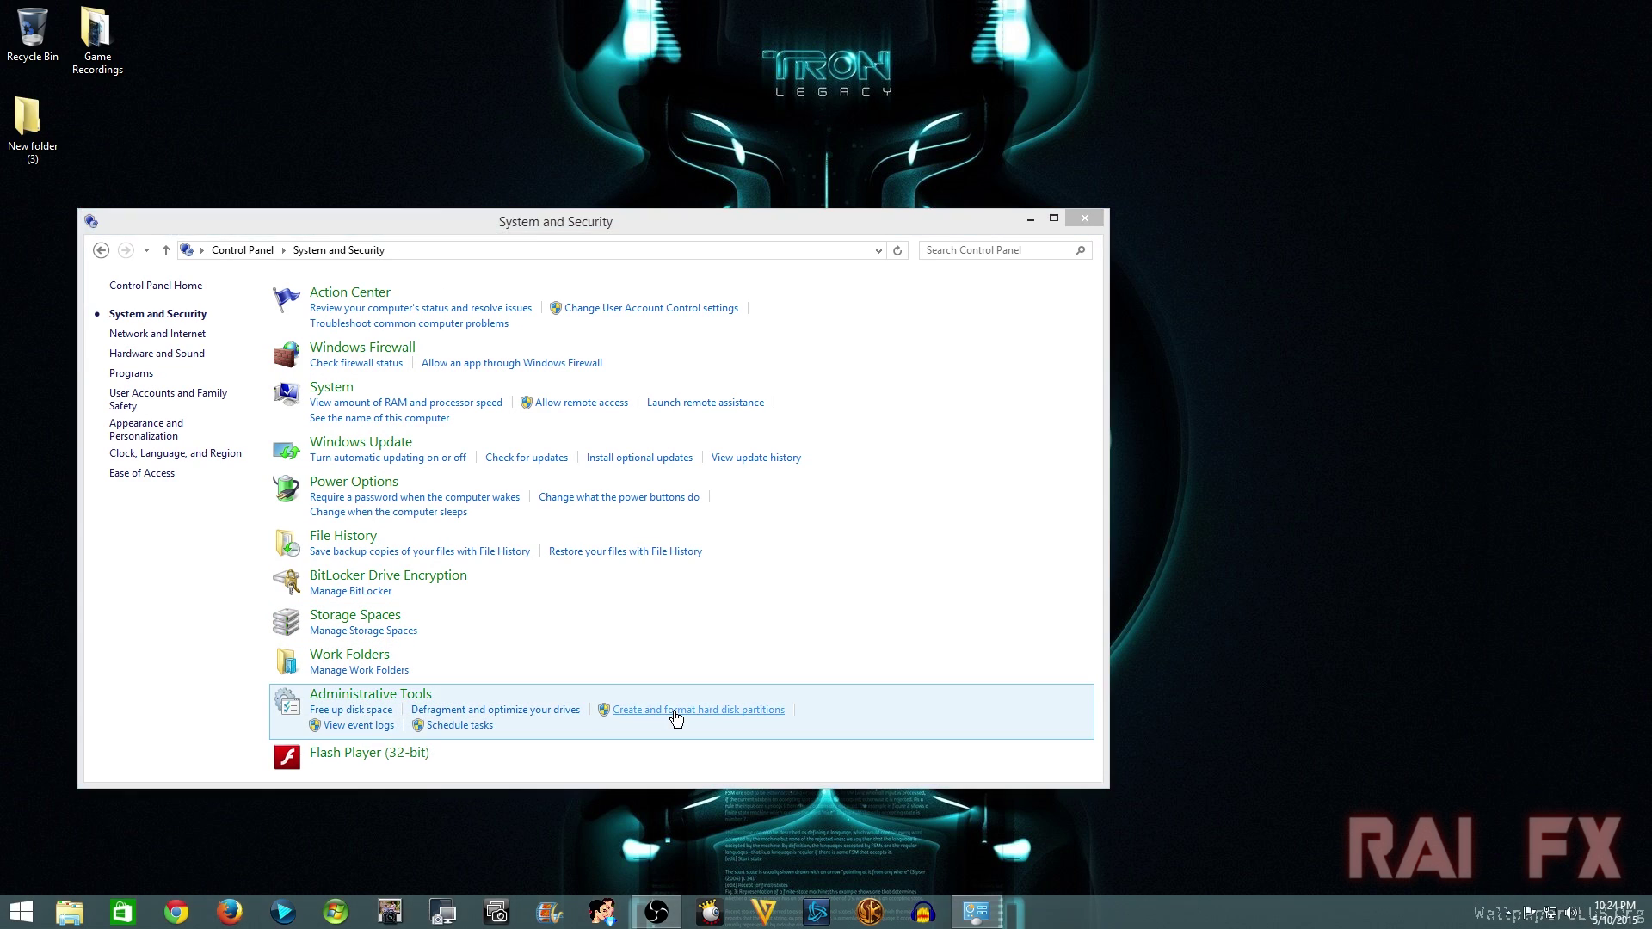
pyautogui.moveTo(240, 18); pyautogui.dragTo(308, 80)
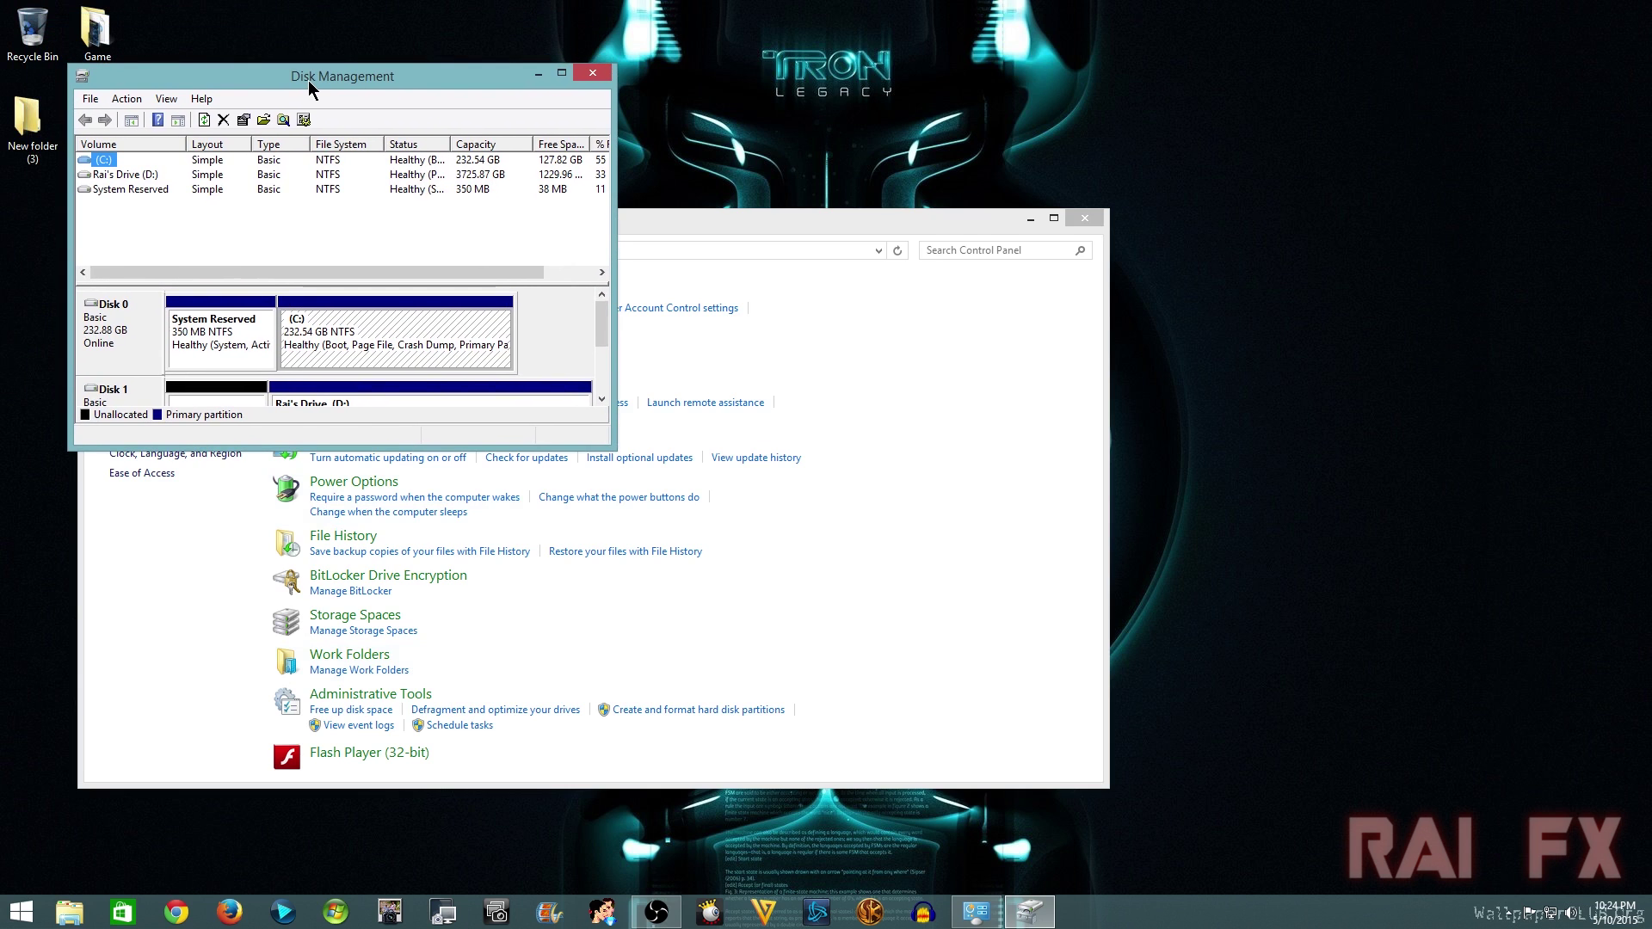
# Close Control Panel and bring up the actions for Disk 2's 931.51 GB unallocated space
pyautogui.click(1087, 220)
pyautogui.moveTo(422, 81); pyautogui.dragTo(626, 198)
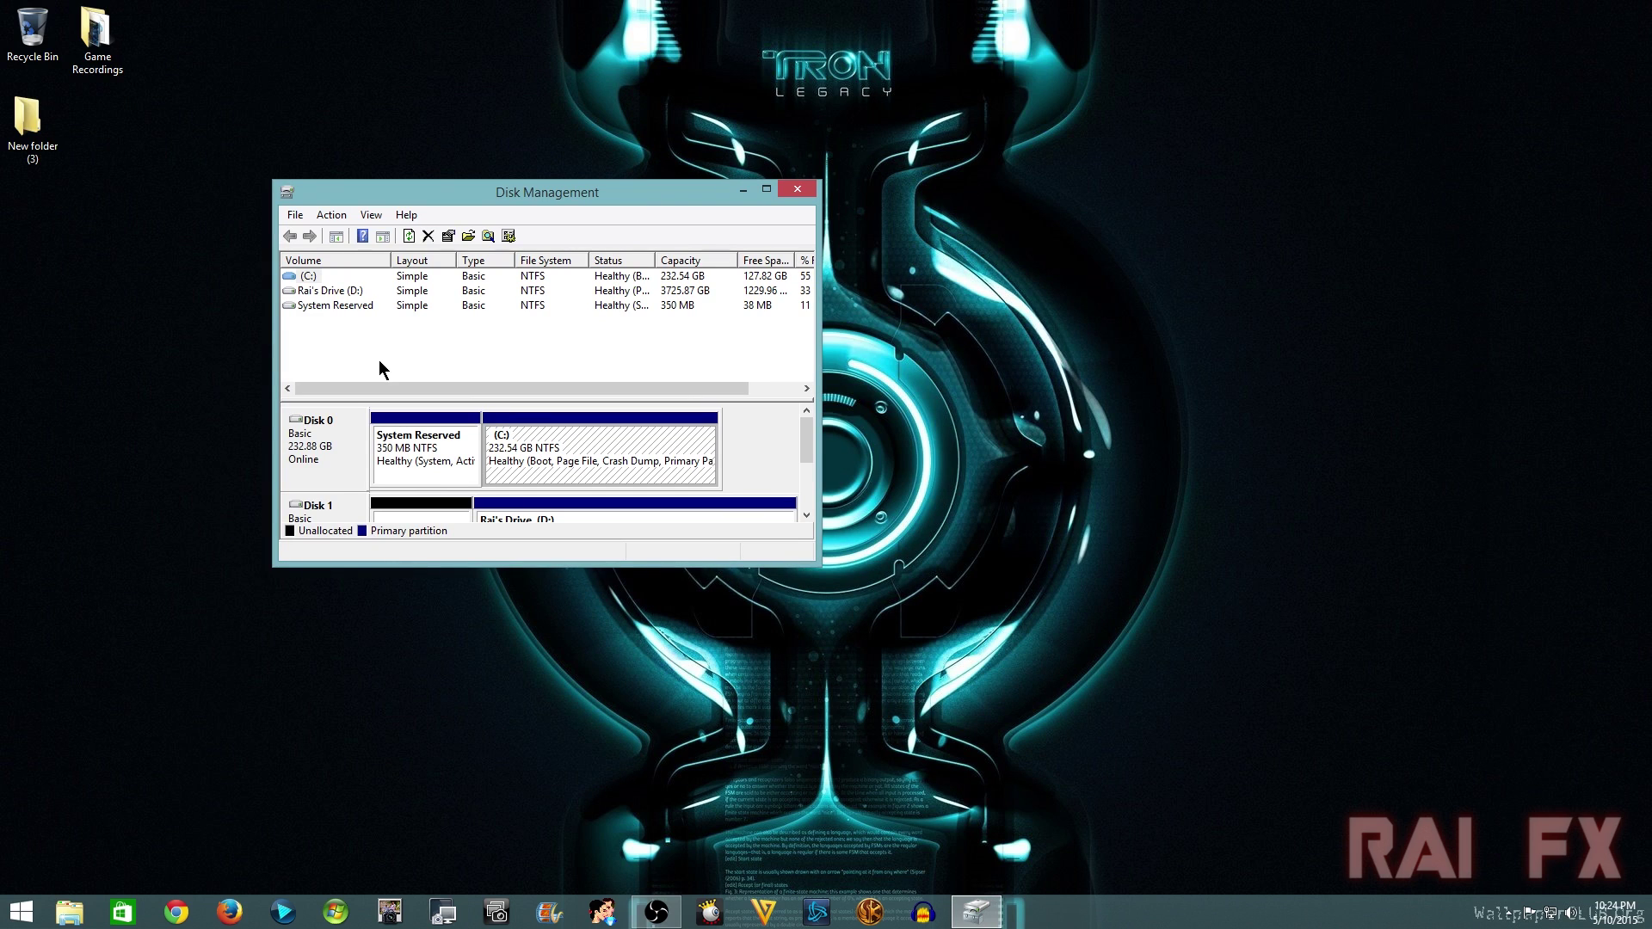
pyautogui.moveTo(809, 436); pyautogui.dragTo(797, 491)
pyautogui.click(506, 469)
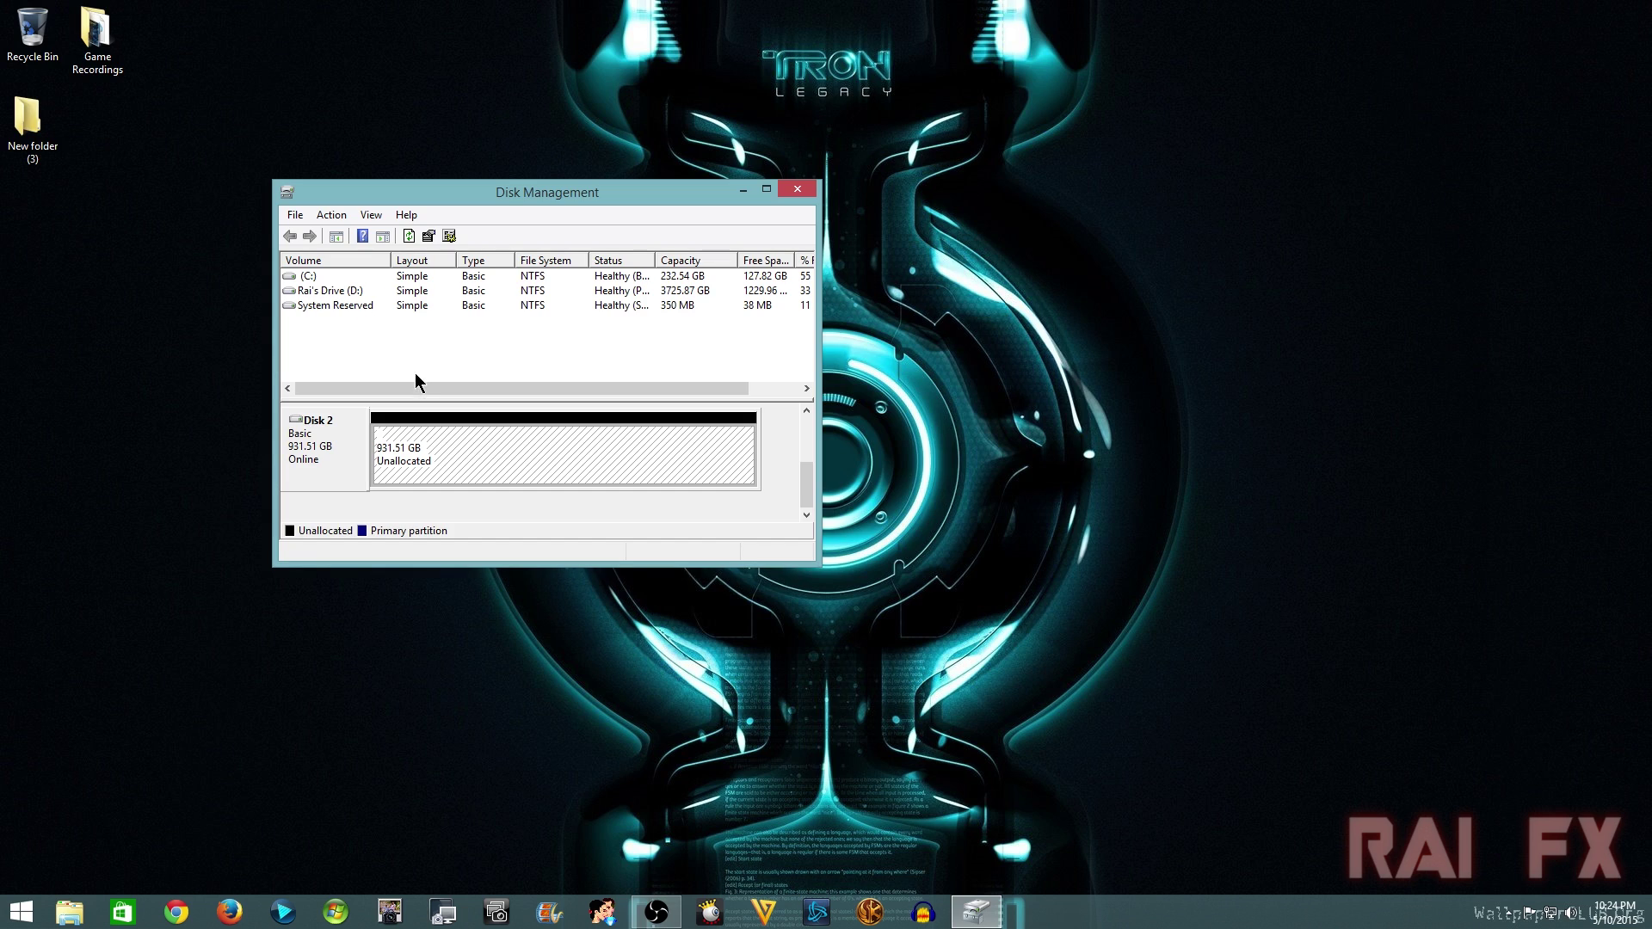
pyautogui.rightClick(427, 452)
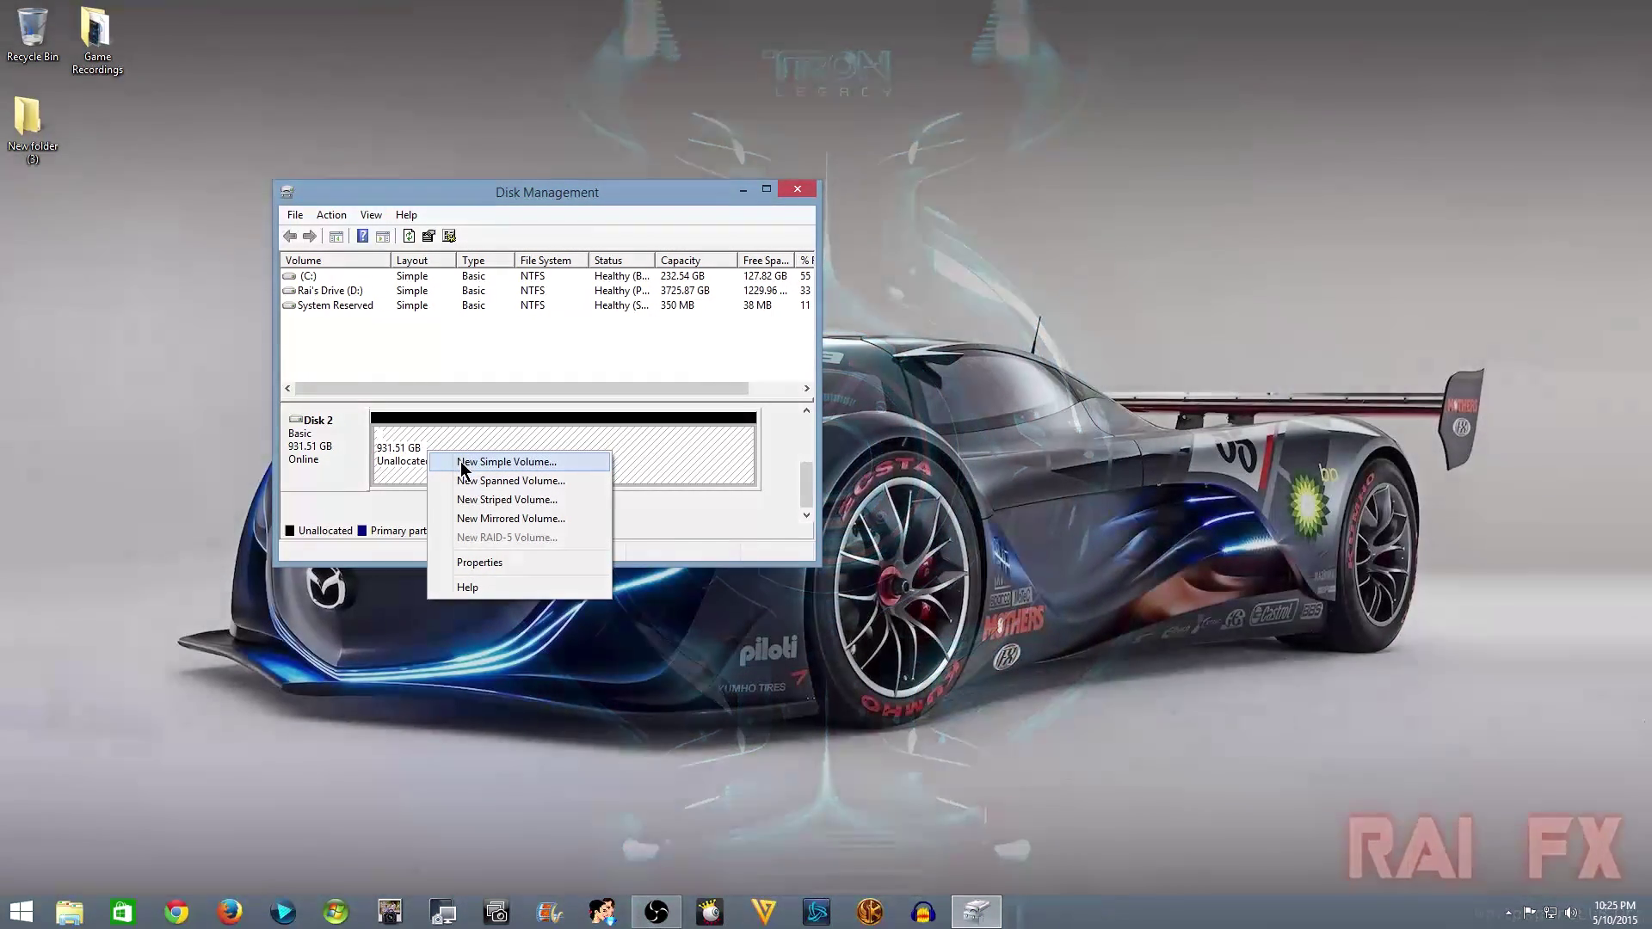
# Create a full 953867 MB simple volume as drive E, NTFS quick-formatted, labelled New Volume
pyautogui.click(448, 438)
pyautogui.rightClick(447, 437)
pyautogui.click(466, 450)
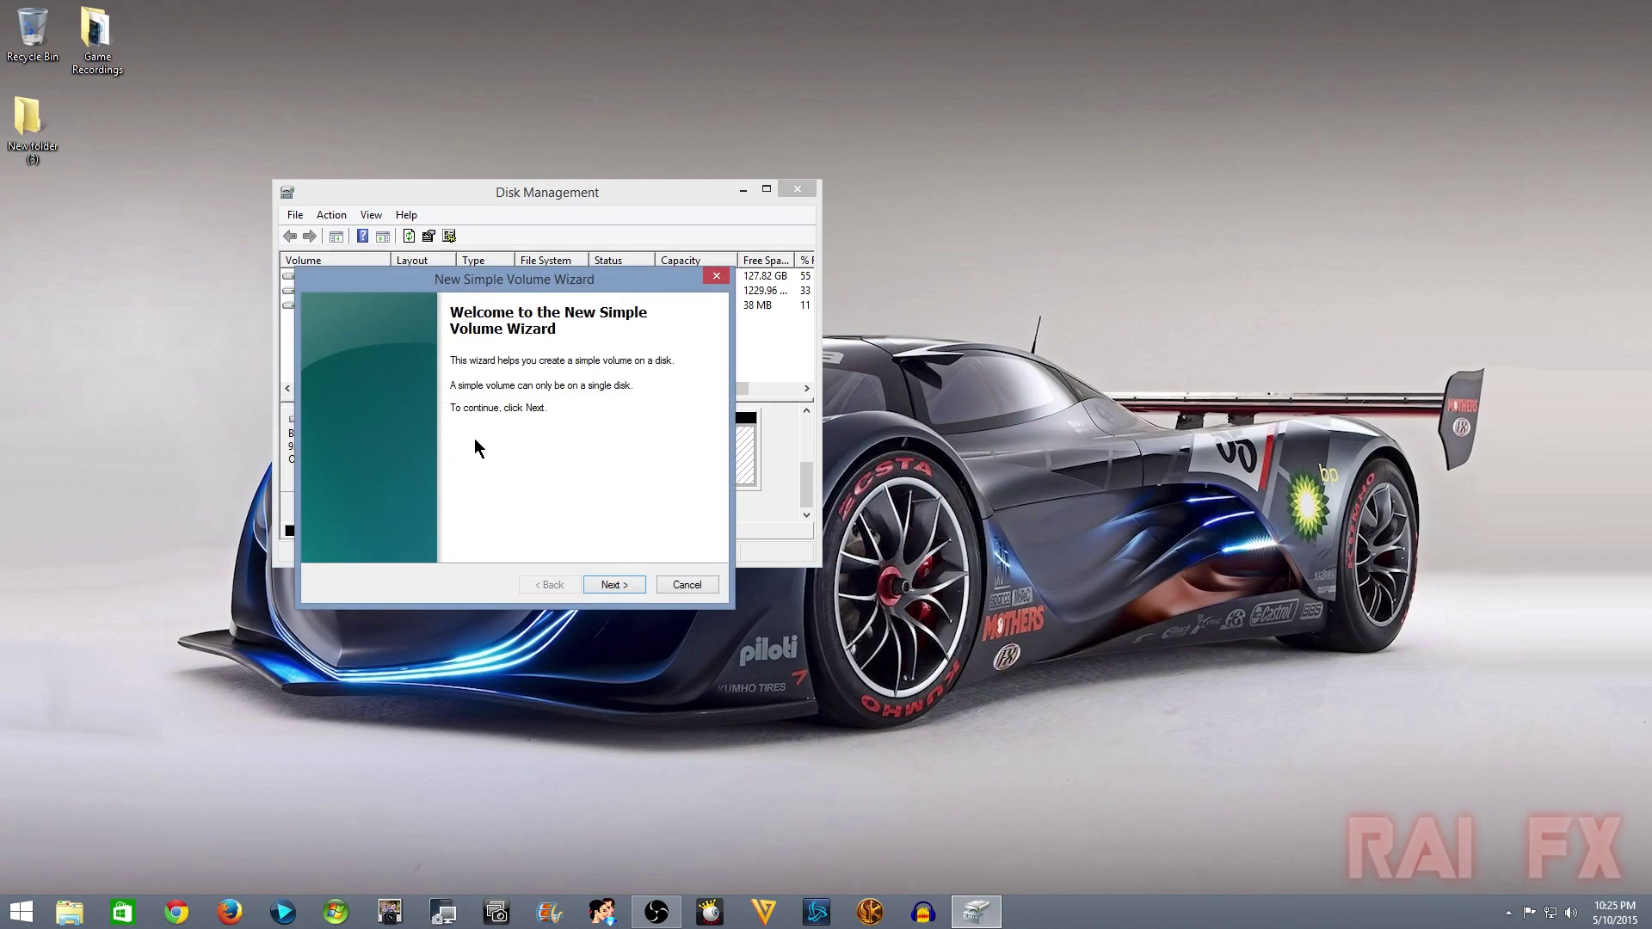
pyautogui.click(611, 585)
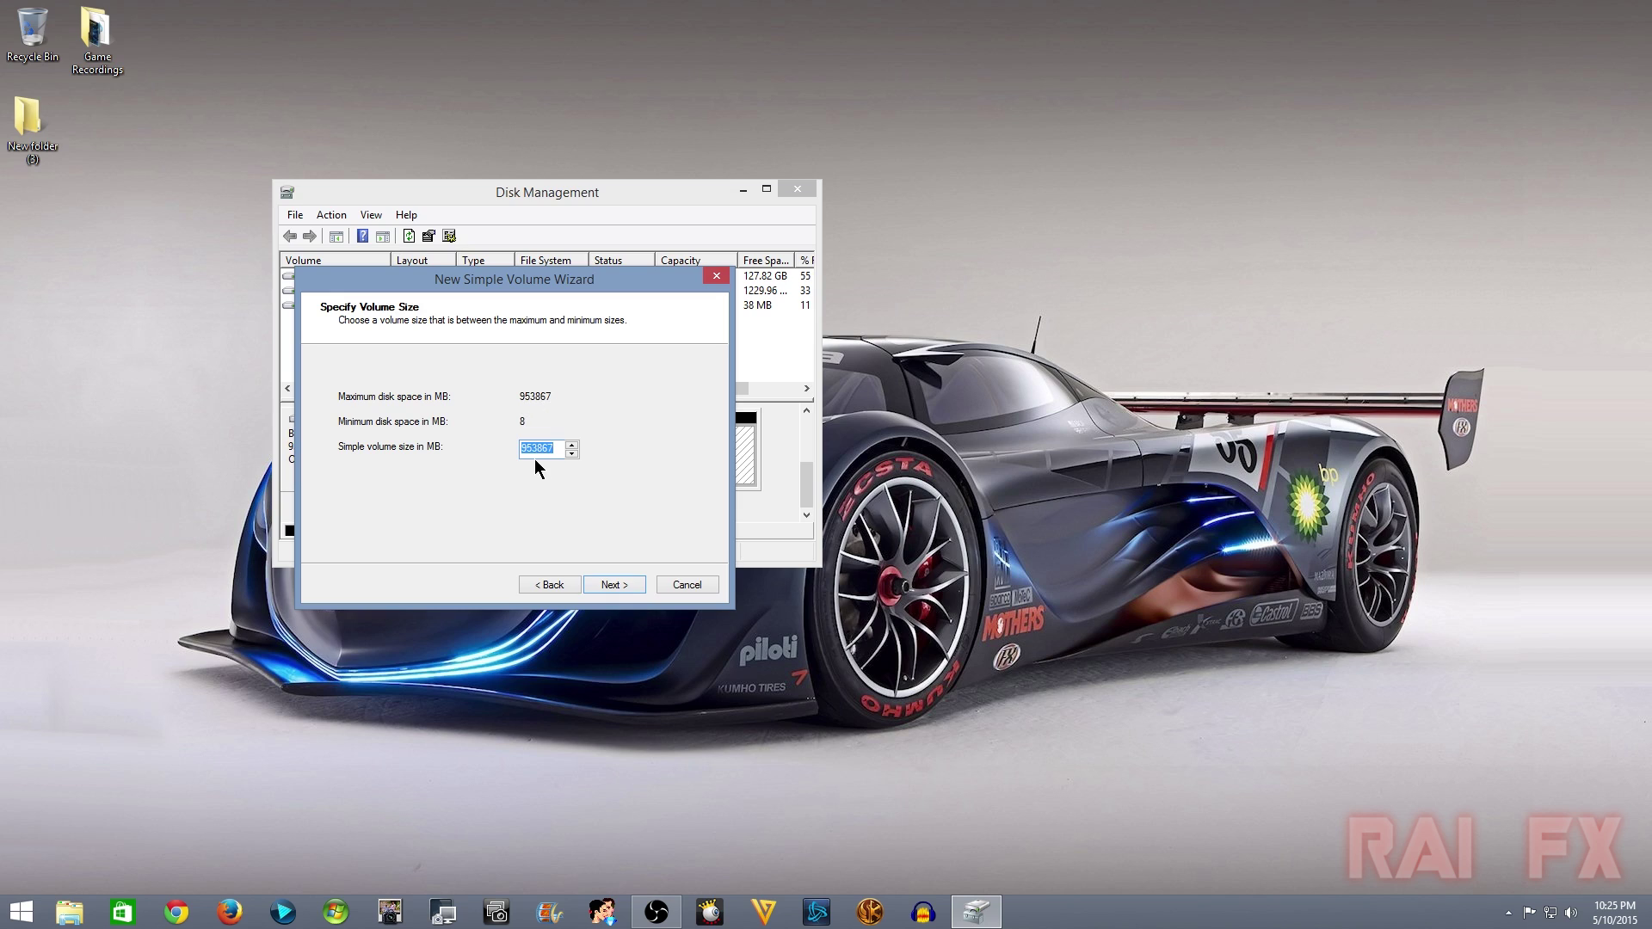
pyautogui.click(620, 592)
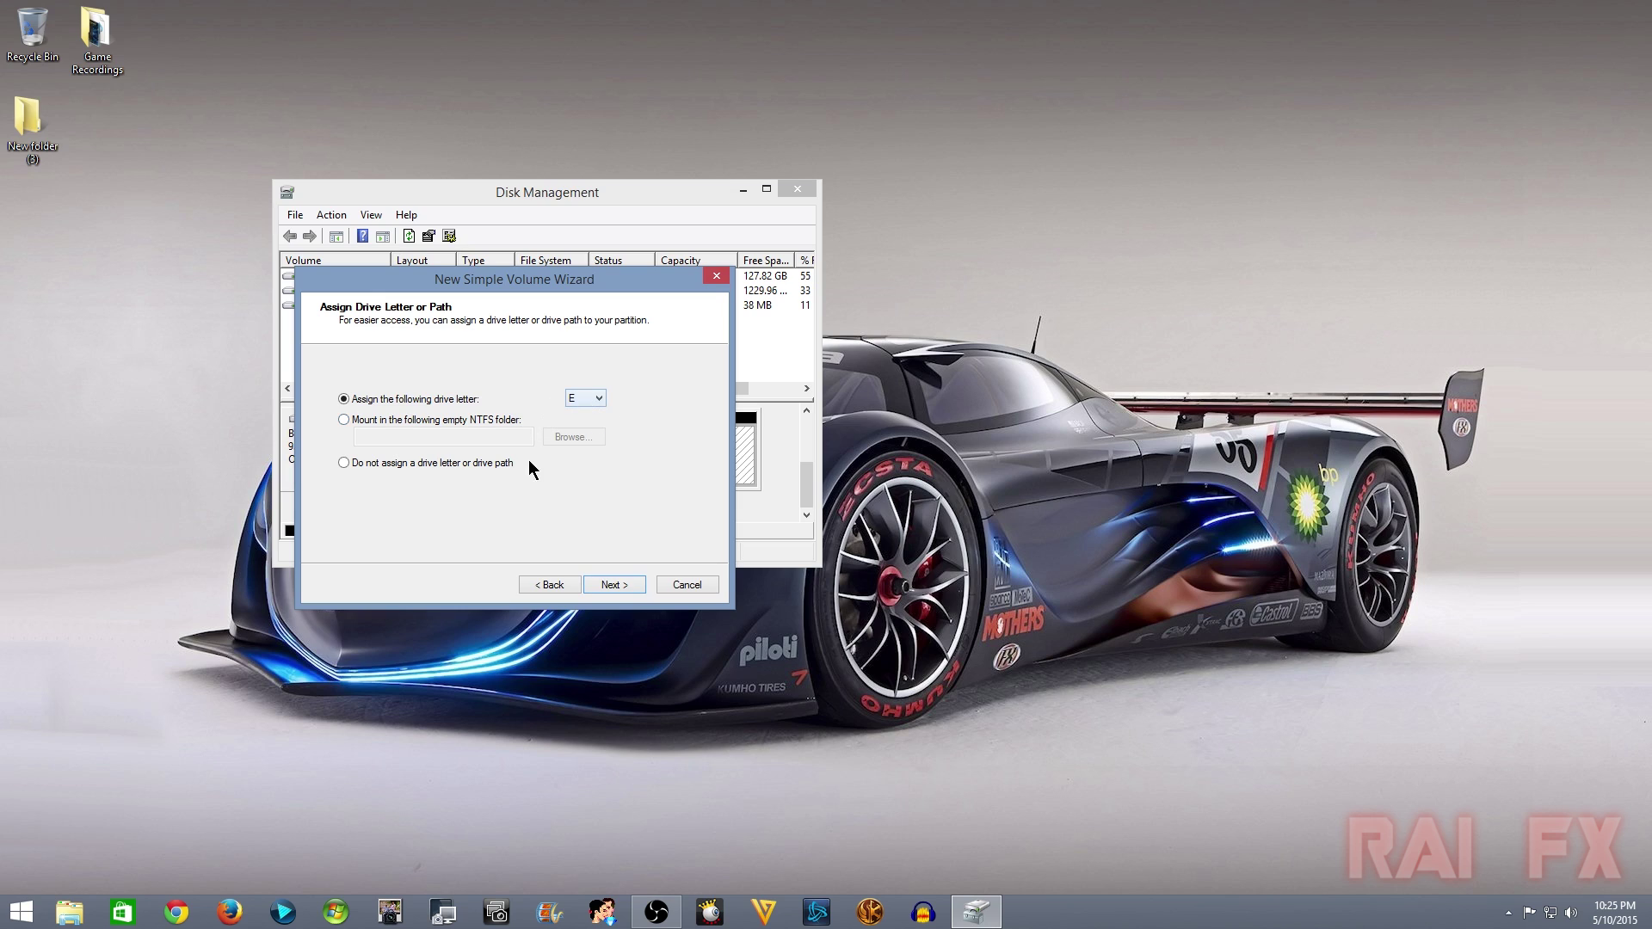
pyautogui.click(614, 587)
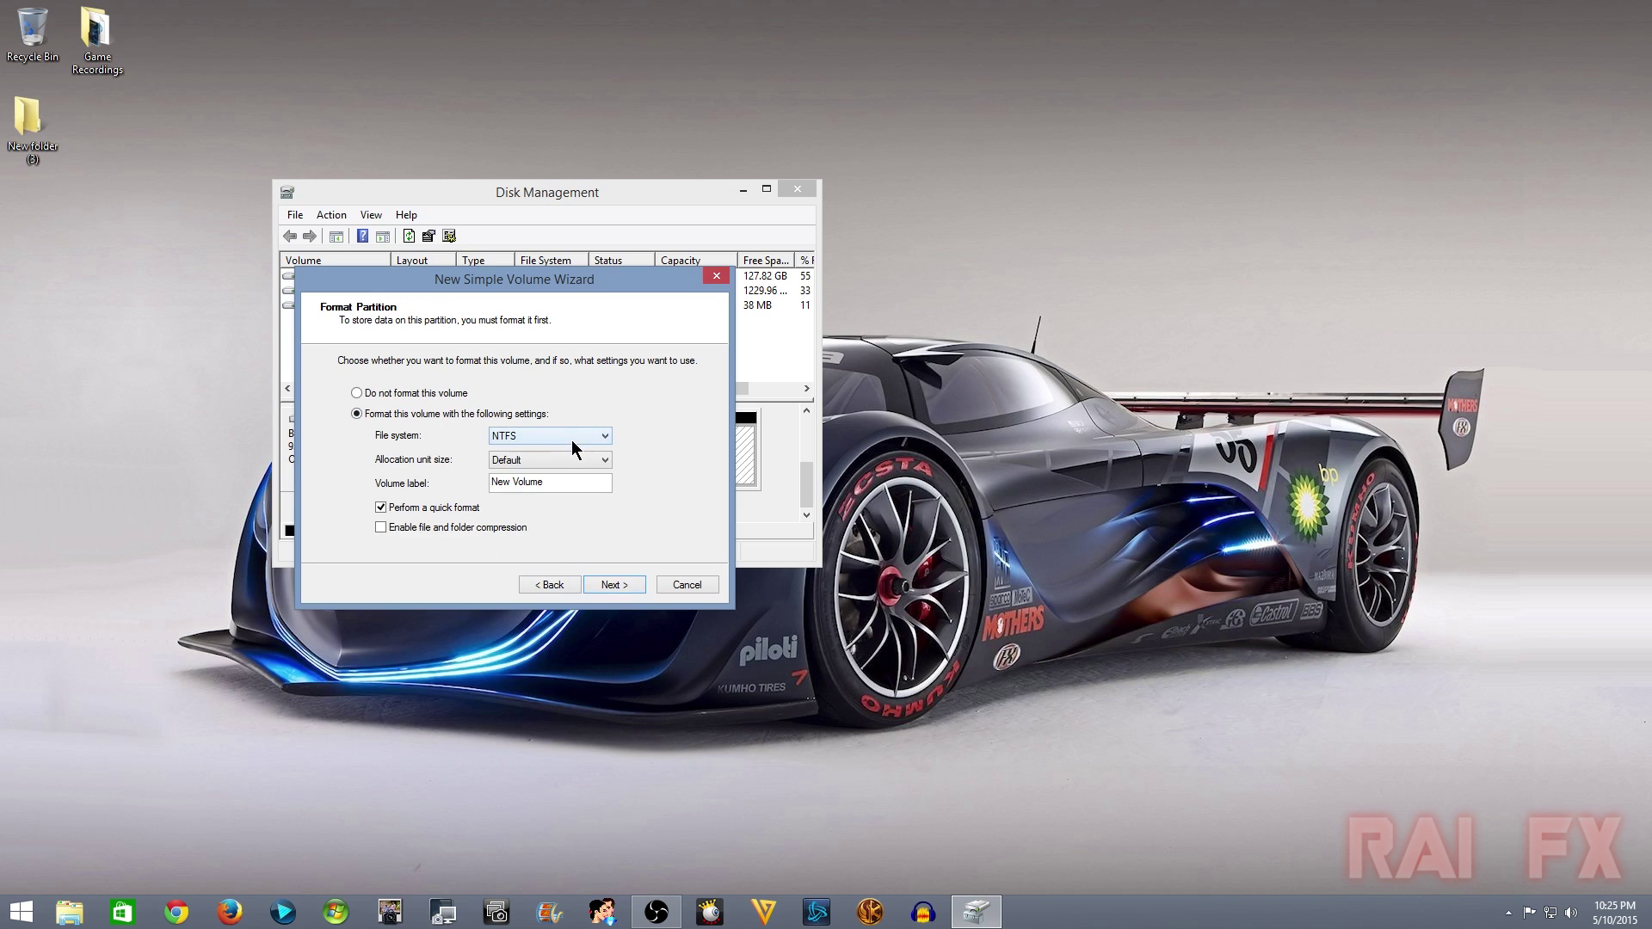
pyautogui.click(611, 585)
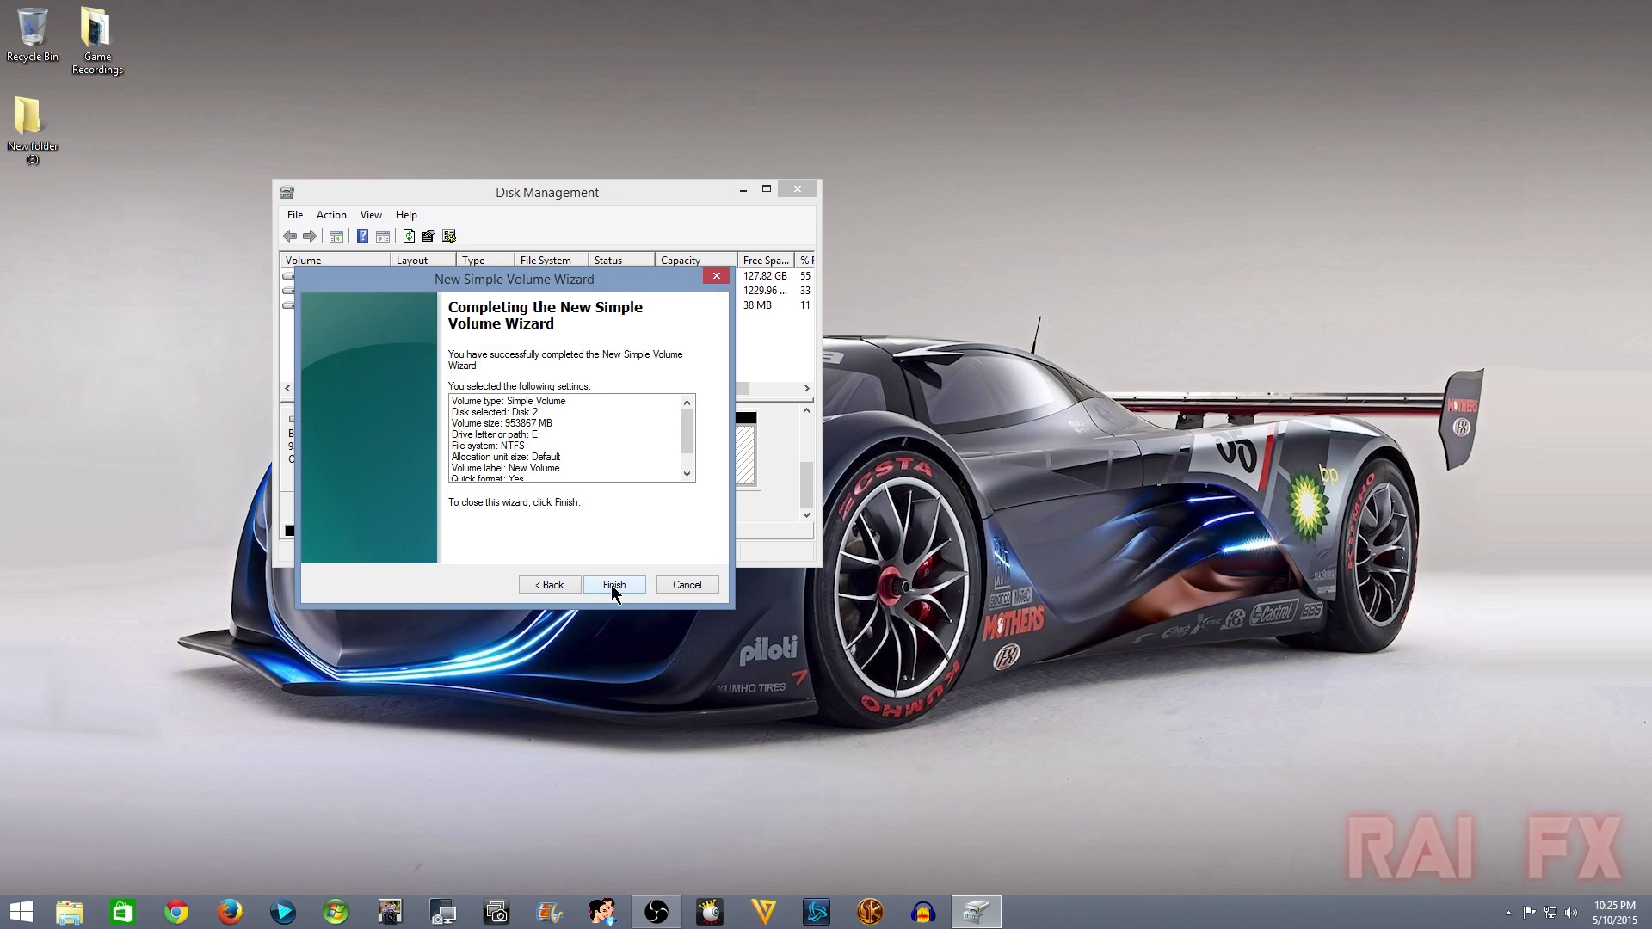
pyautogui.click(613, 585)
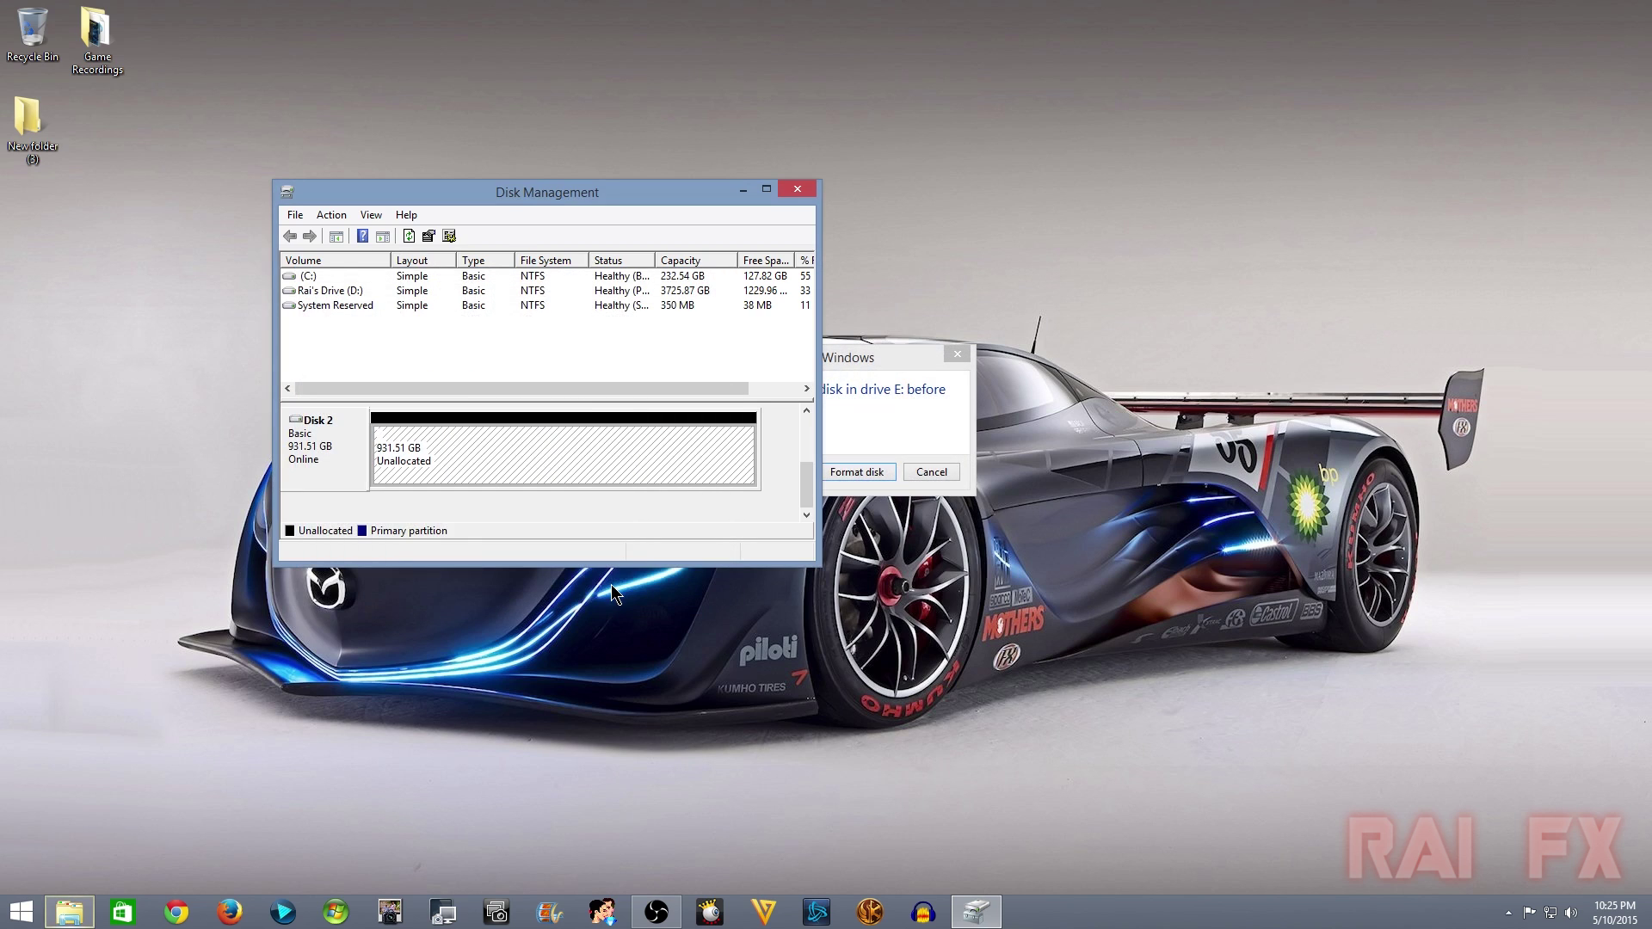
# Accept the prompt to format drive E and dismiss the resulting can't-format error
pyautogui.click(848, 399)
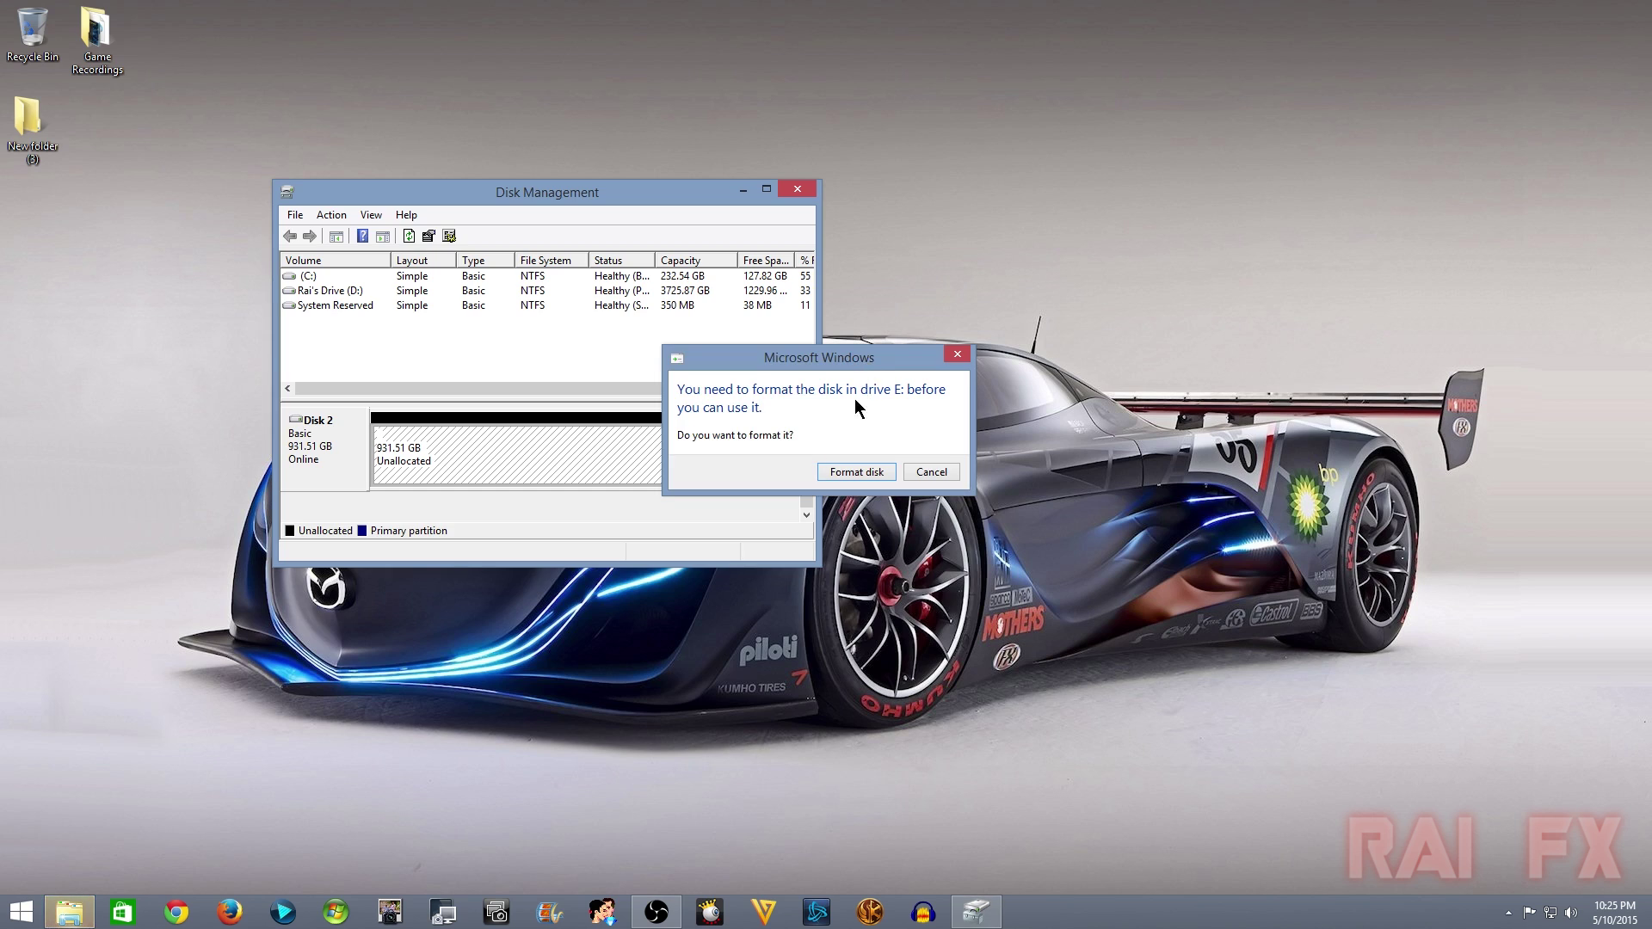
pyautogui.click(856, 473)
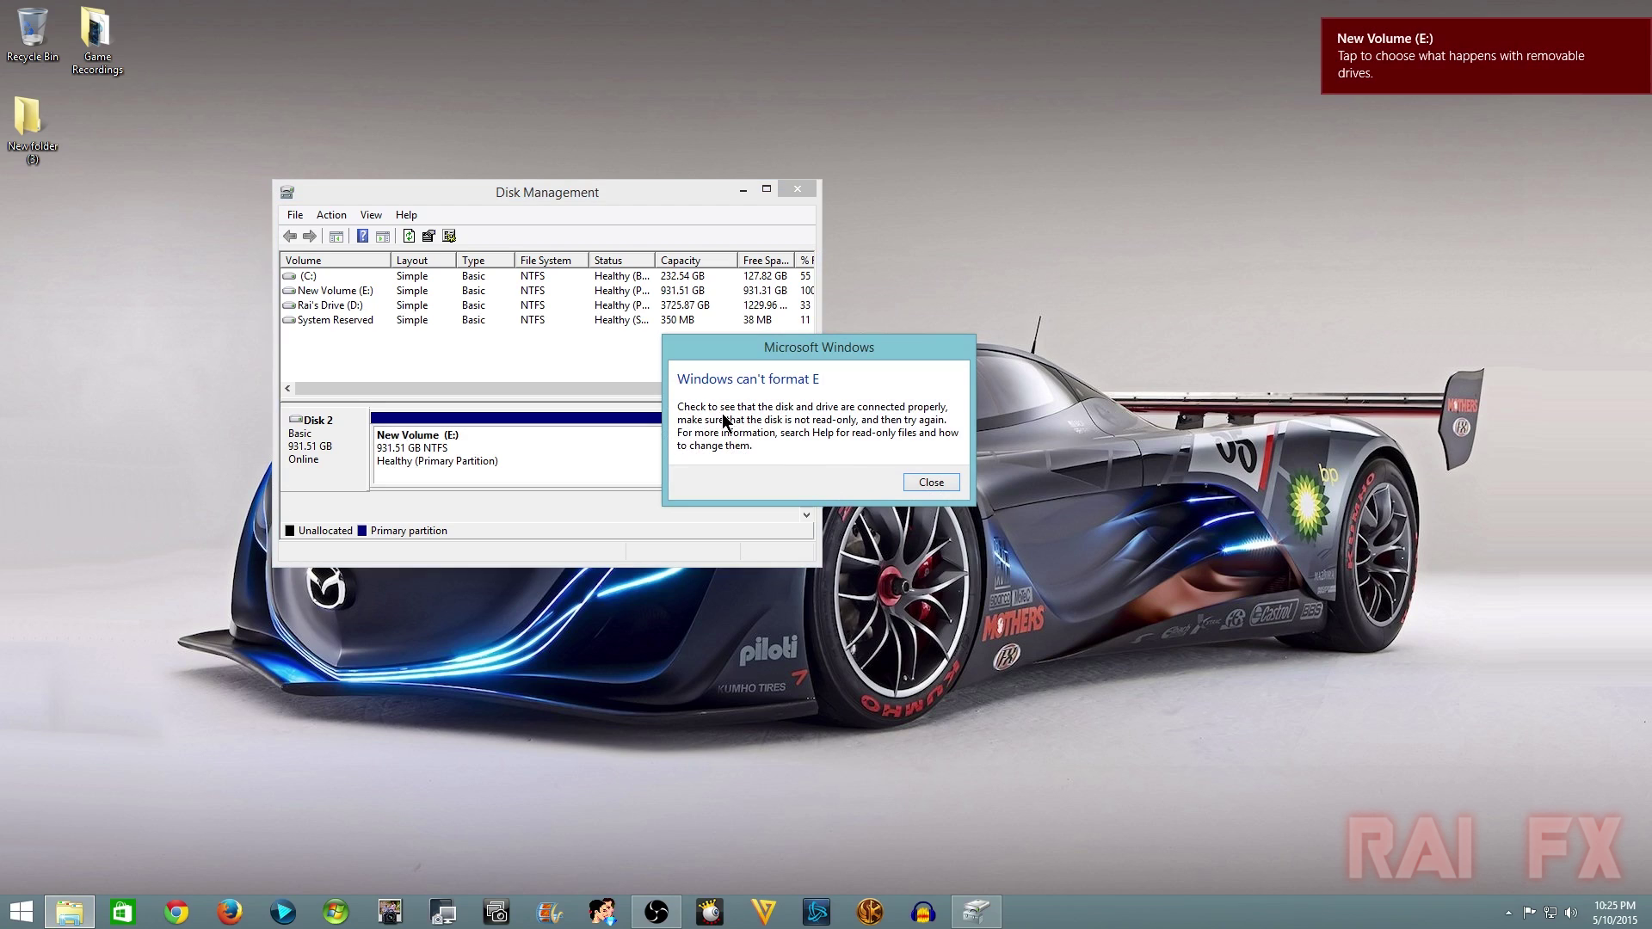
pyautogui.click(931, 483)
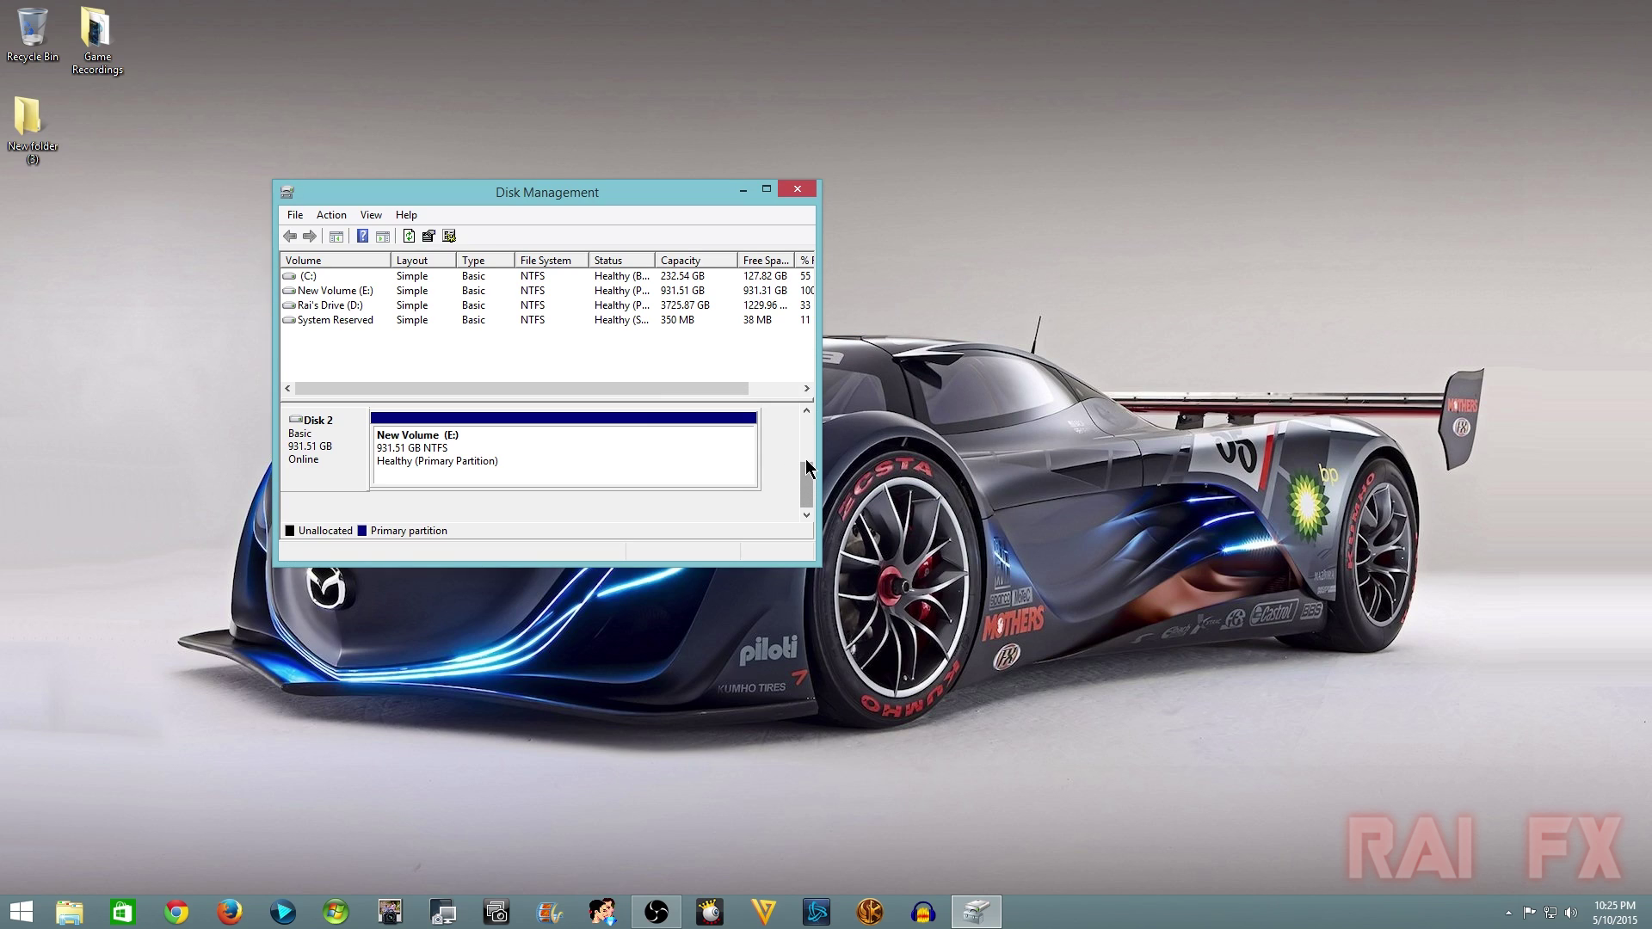
# Verify Disk 2 shows the healthy NTFS New Volume (E:), then close Disk Management
pyautogui.click(540, 463)
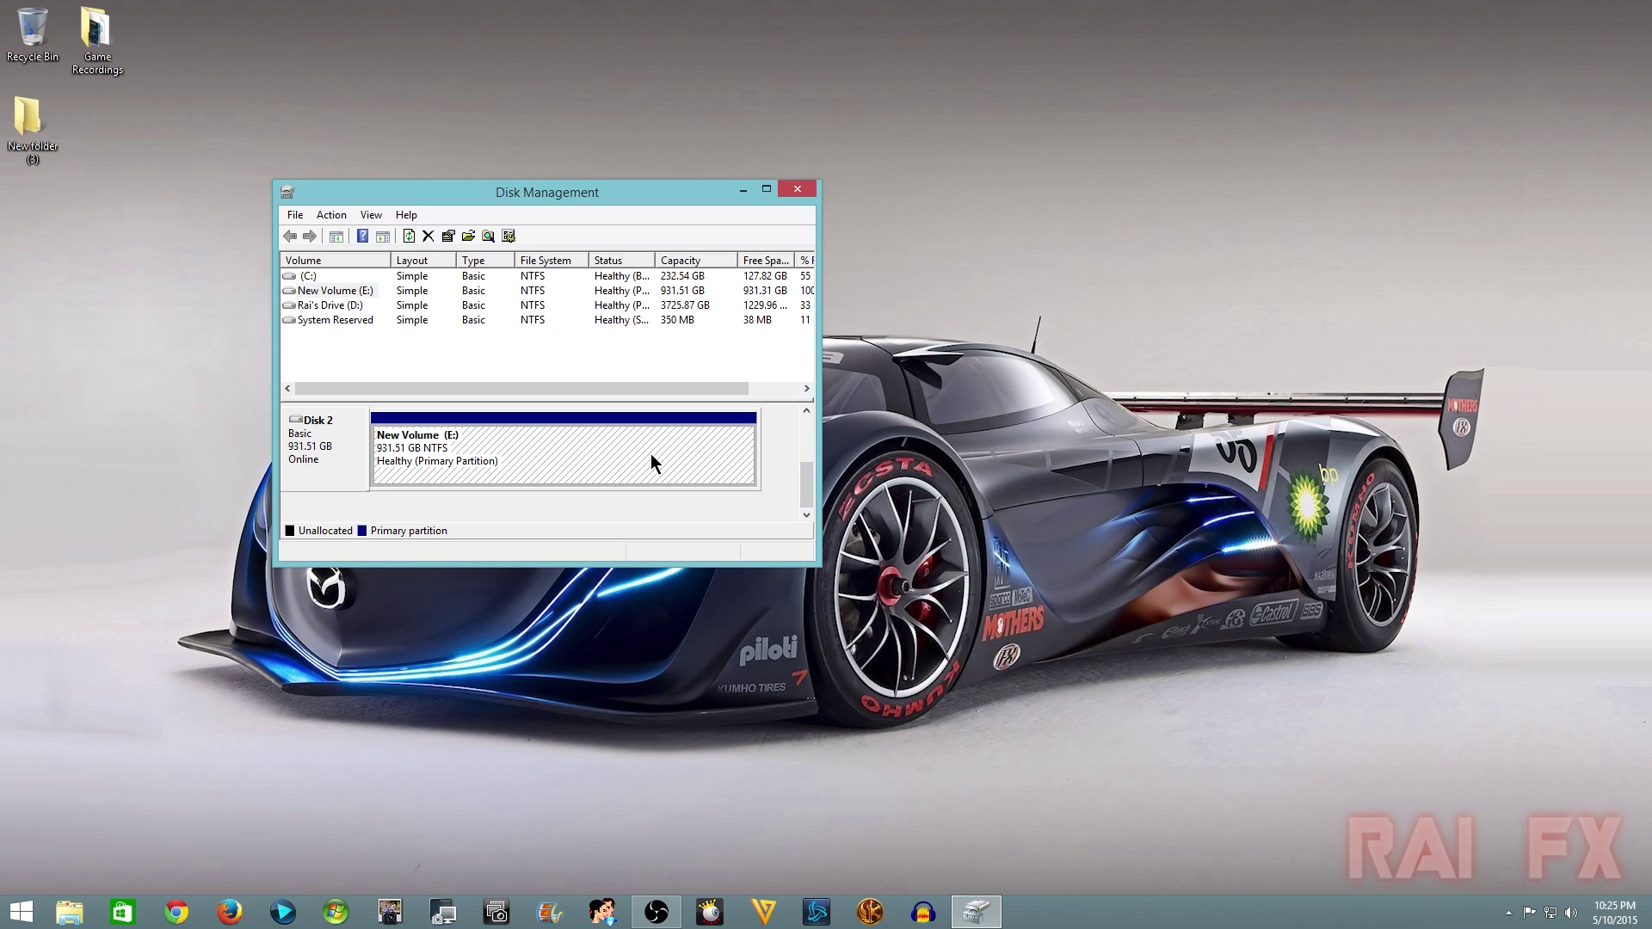
pyautogui.click(809, 412)
pyautogui.click(809, 411)
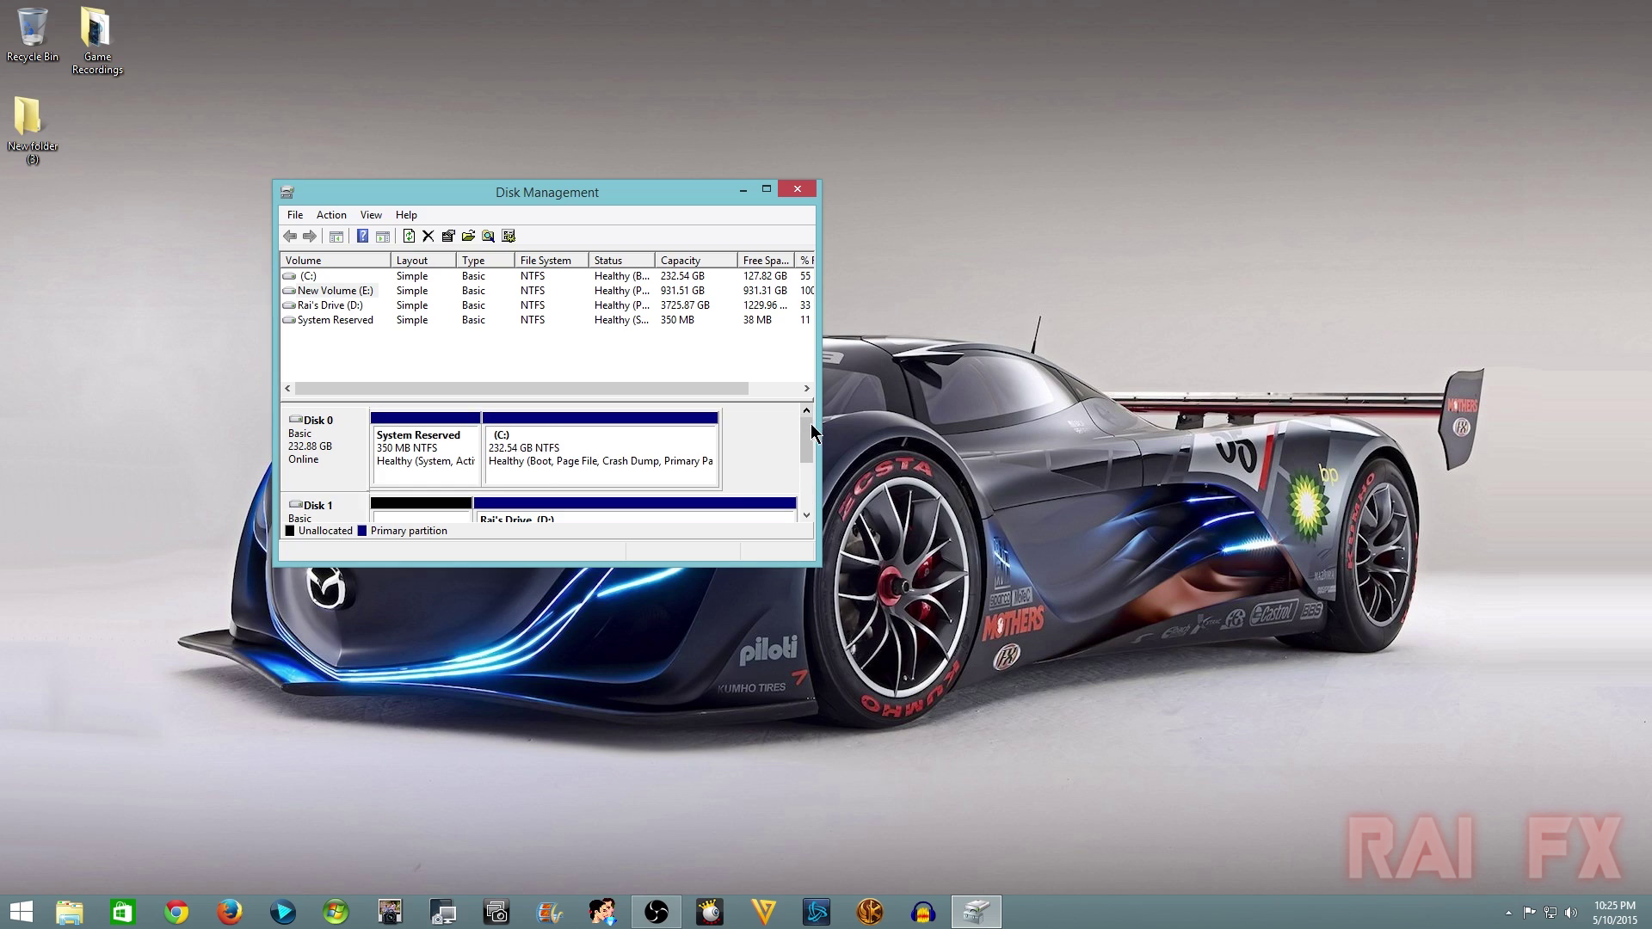
pyautogui.moveTo(809, 453); pyautogui.dragTo(809, 499)
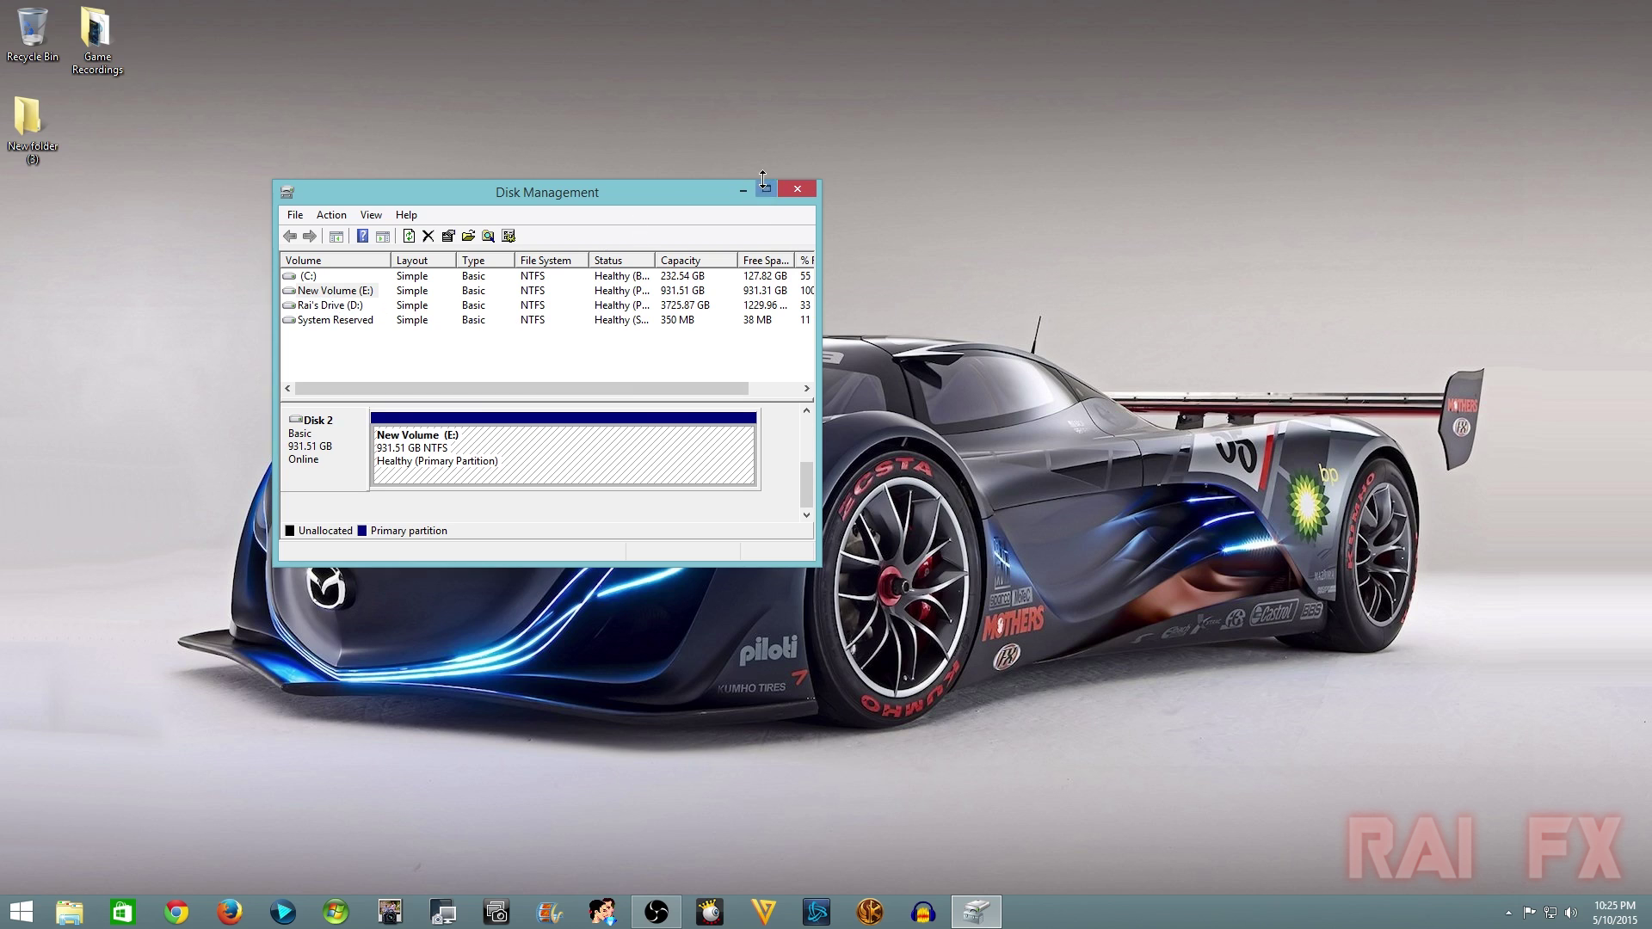
pyautogui.click(793, 193)
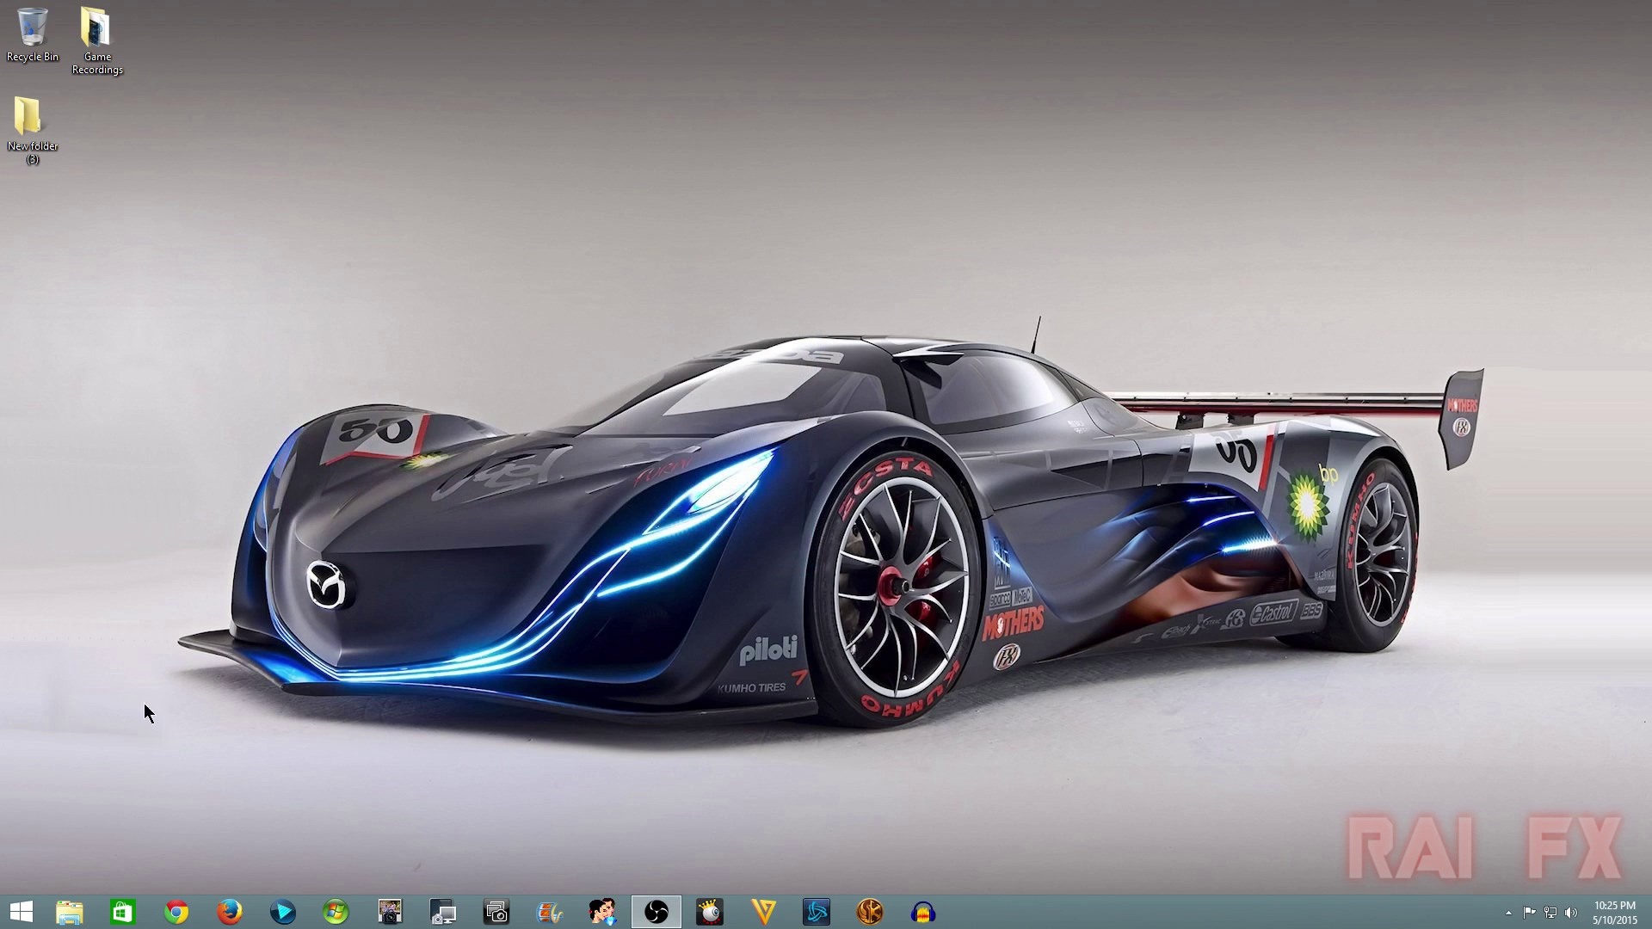
# Open New Volume (E:) from This PC, return to the drive list, and close Explorer
pyautogui.click(68, 908)
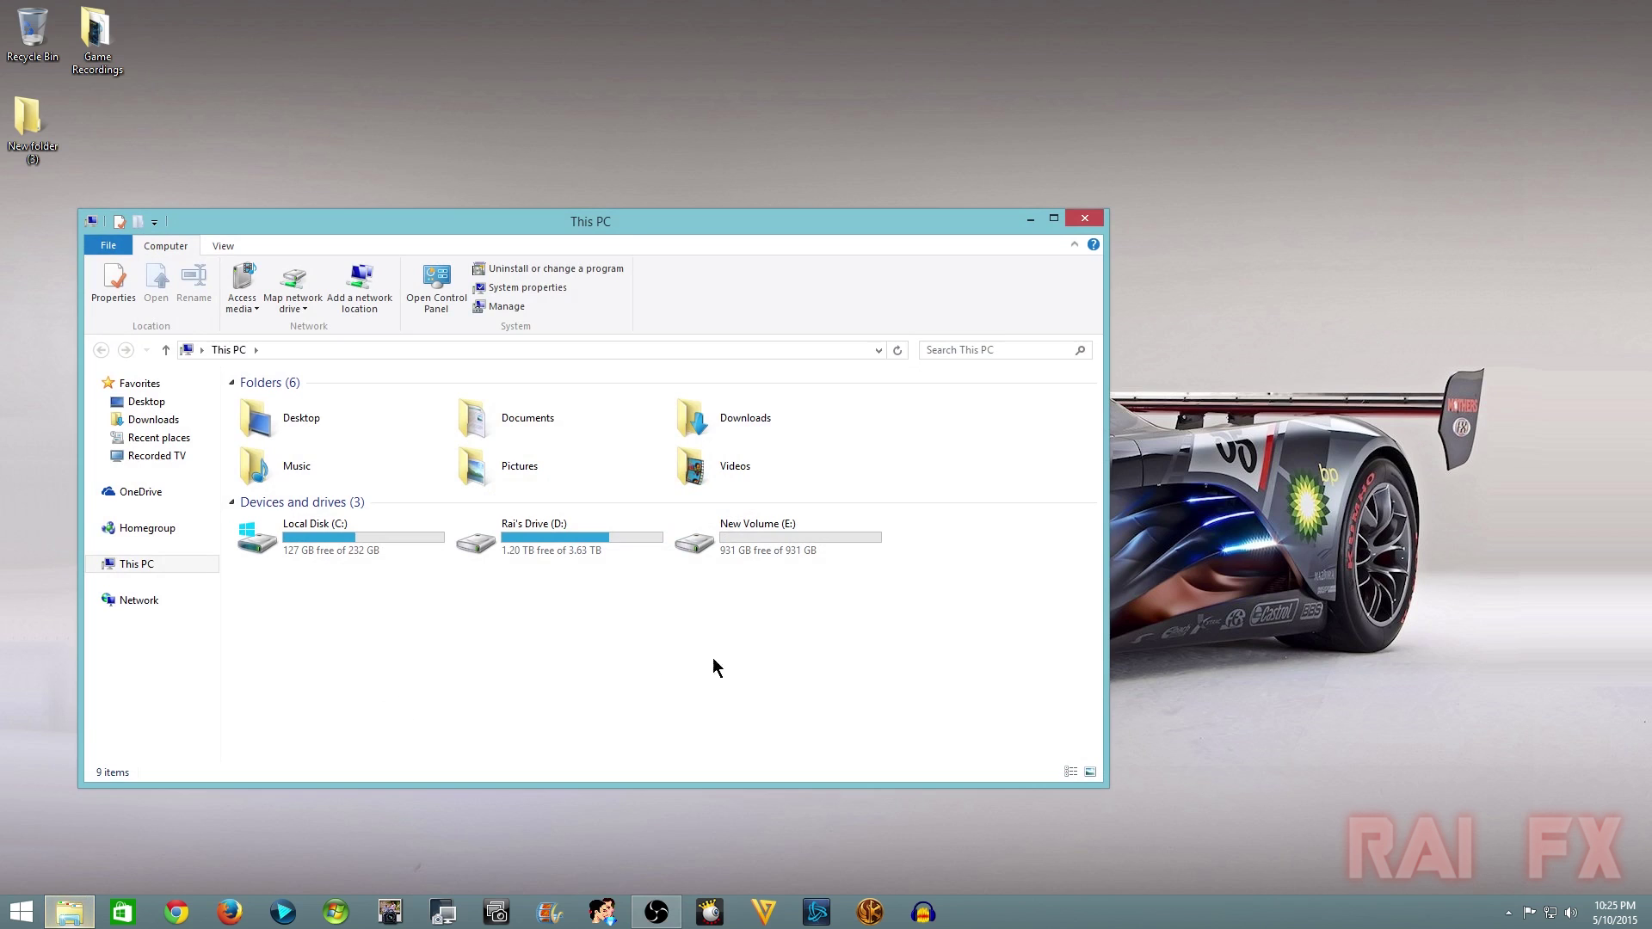
pyautogui.doubleClick(834, 548)
pyautogui.press('BackSpace')
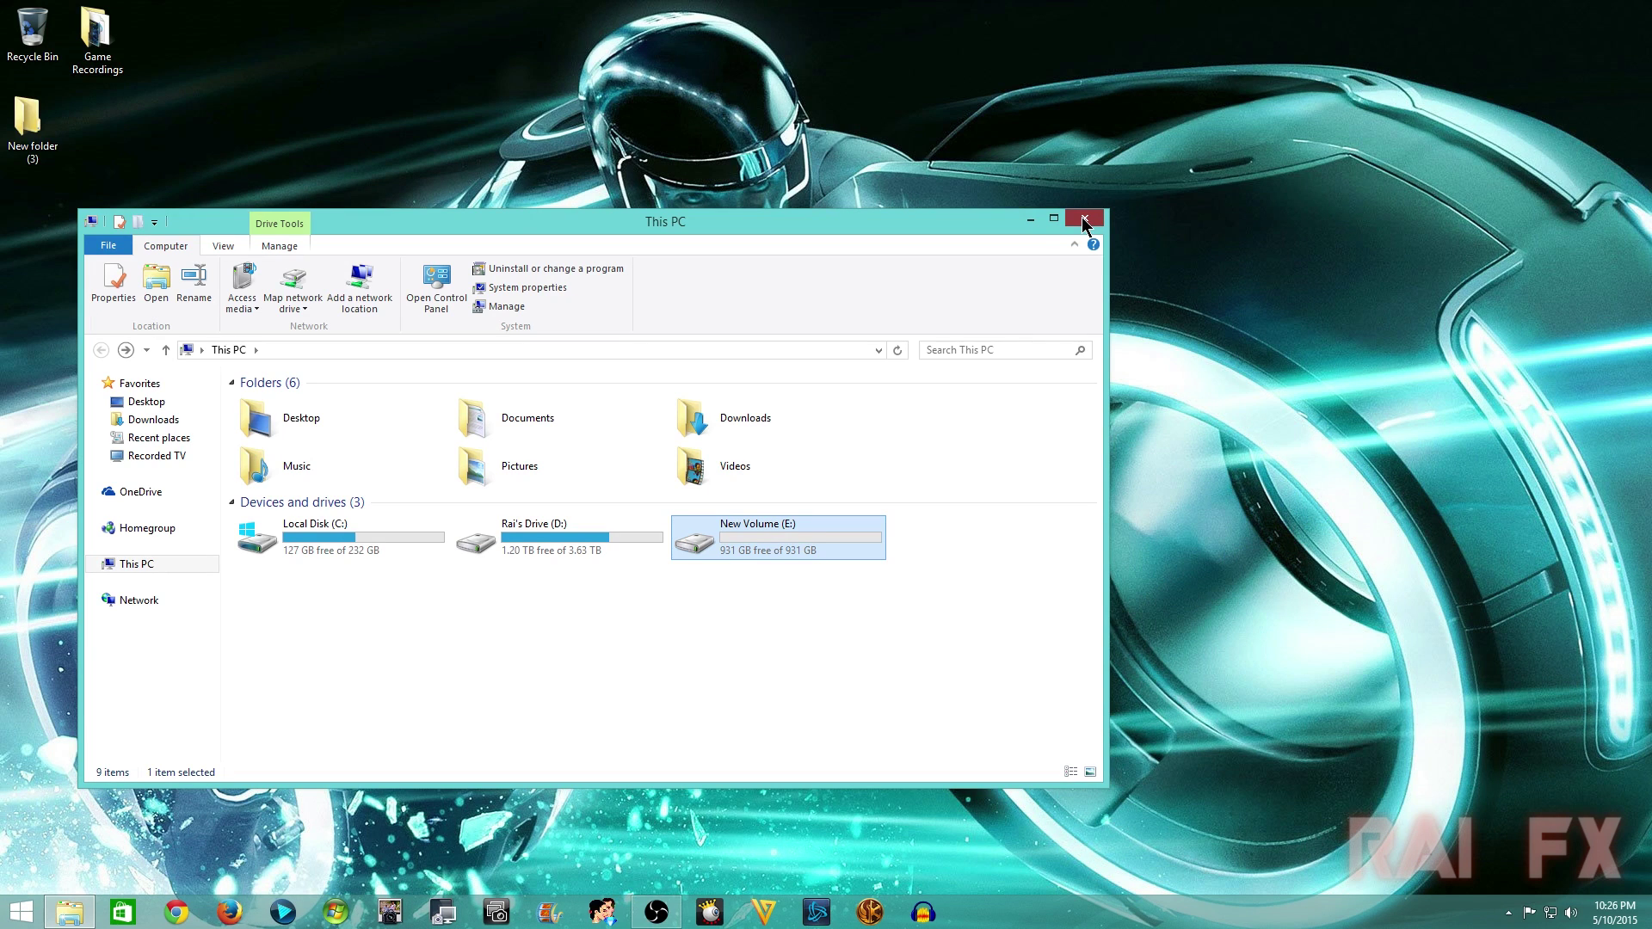
pyautogui.click(1084, 220)
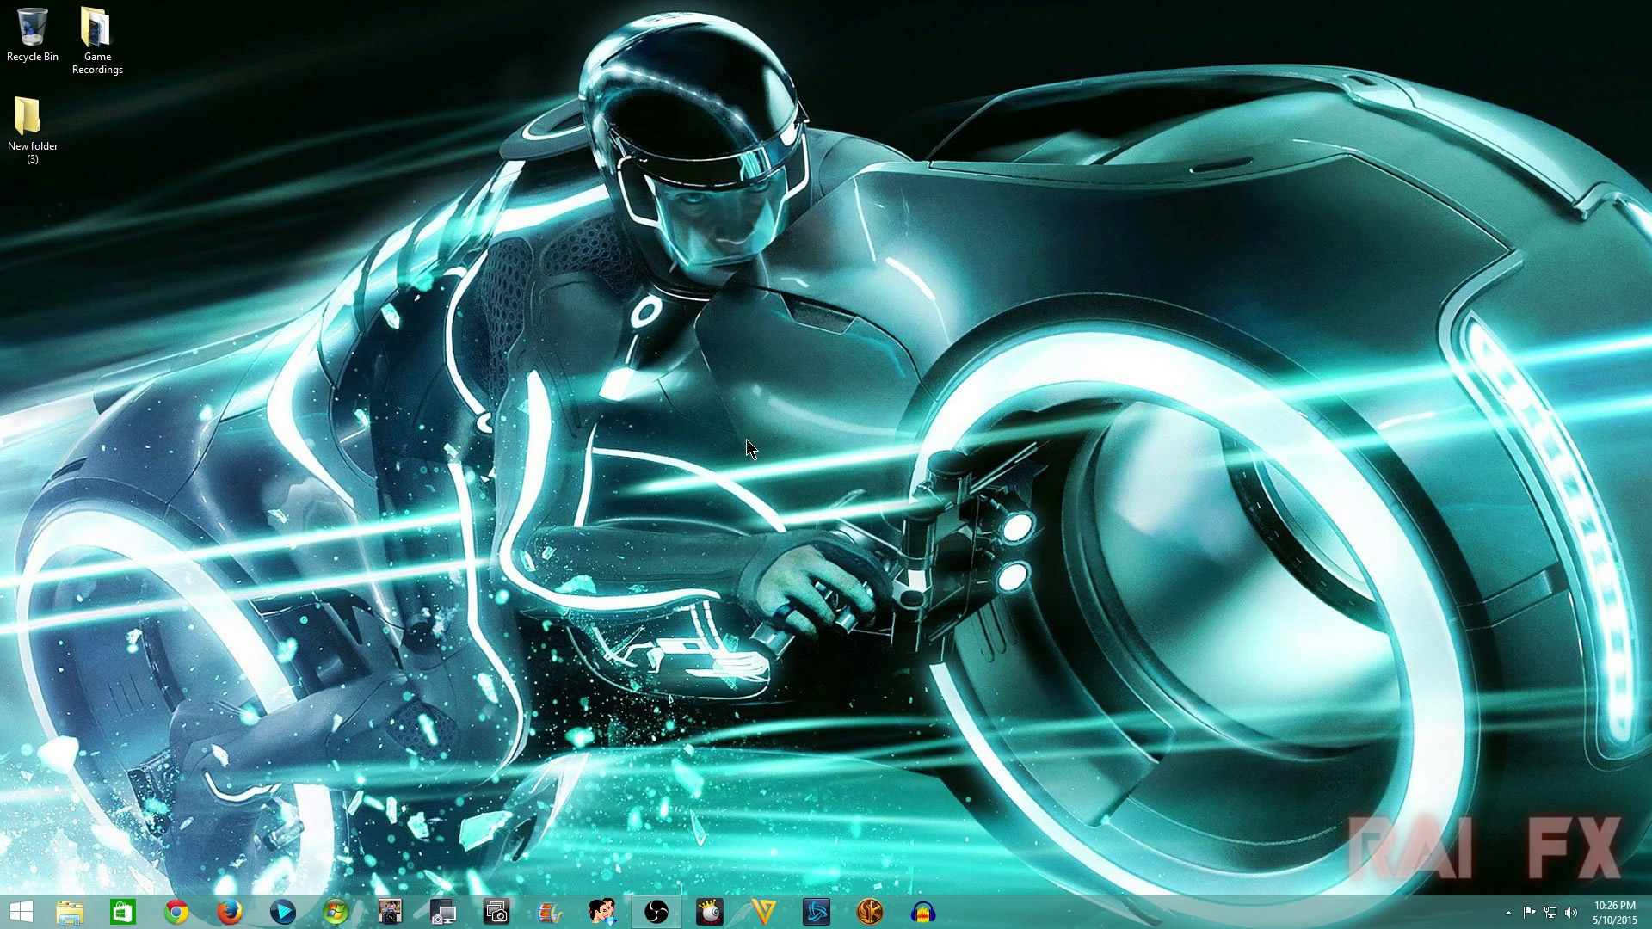
# Restore the OBS recording window from the taskbar
pyautogui.click(666, 915)
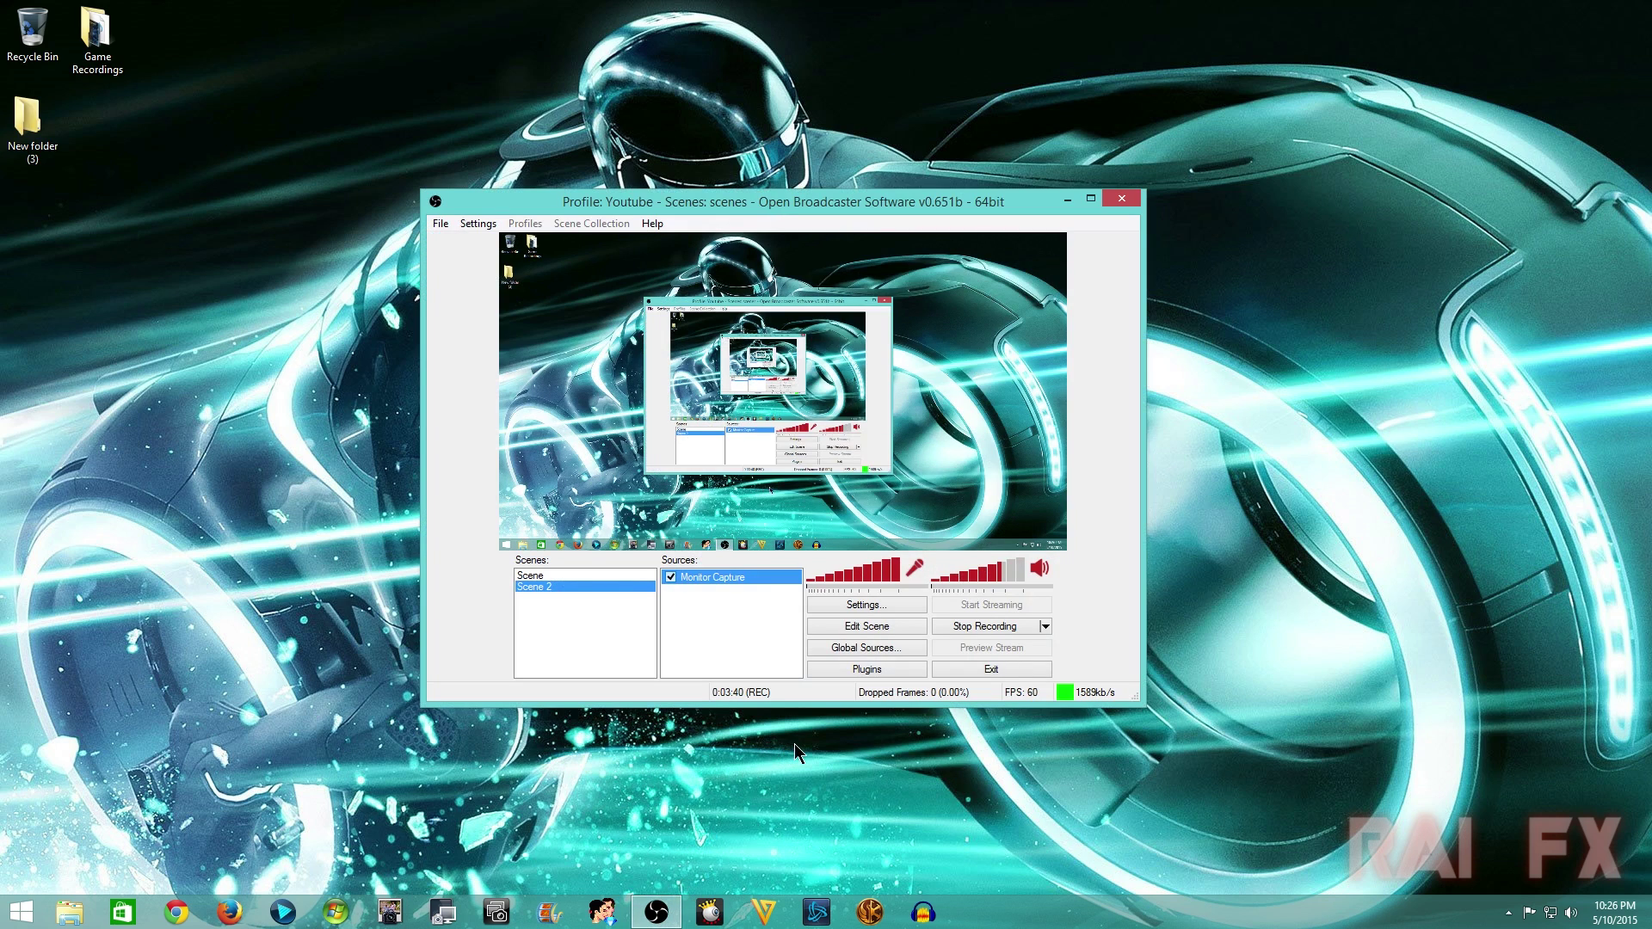